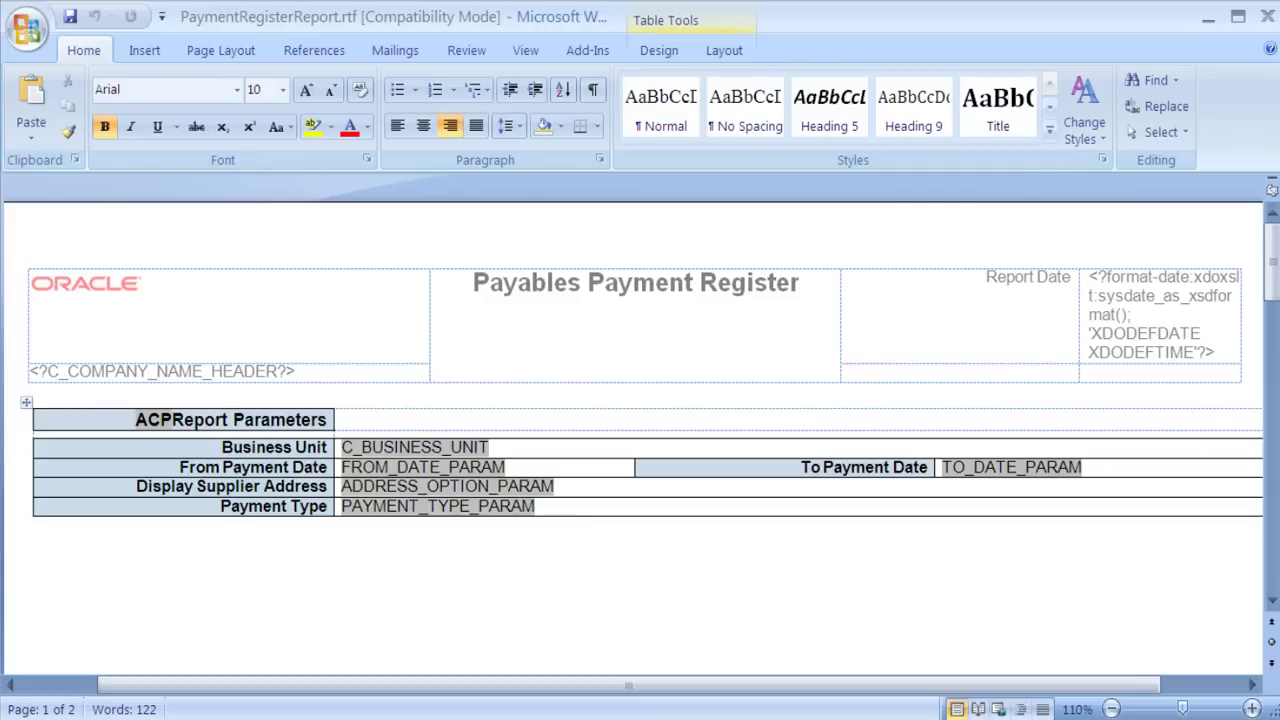
Save the payment register template as XXPaymentRegisterReport.rtf in Rich Text Format
key(F12)
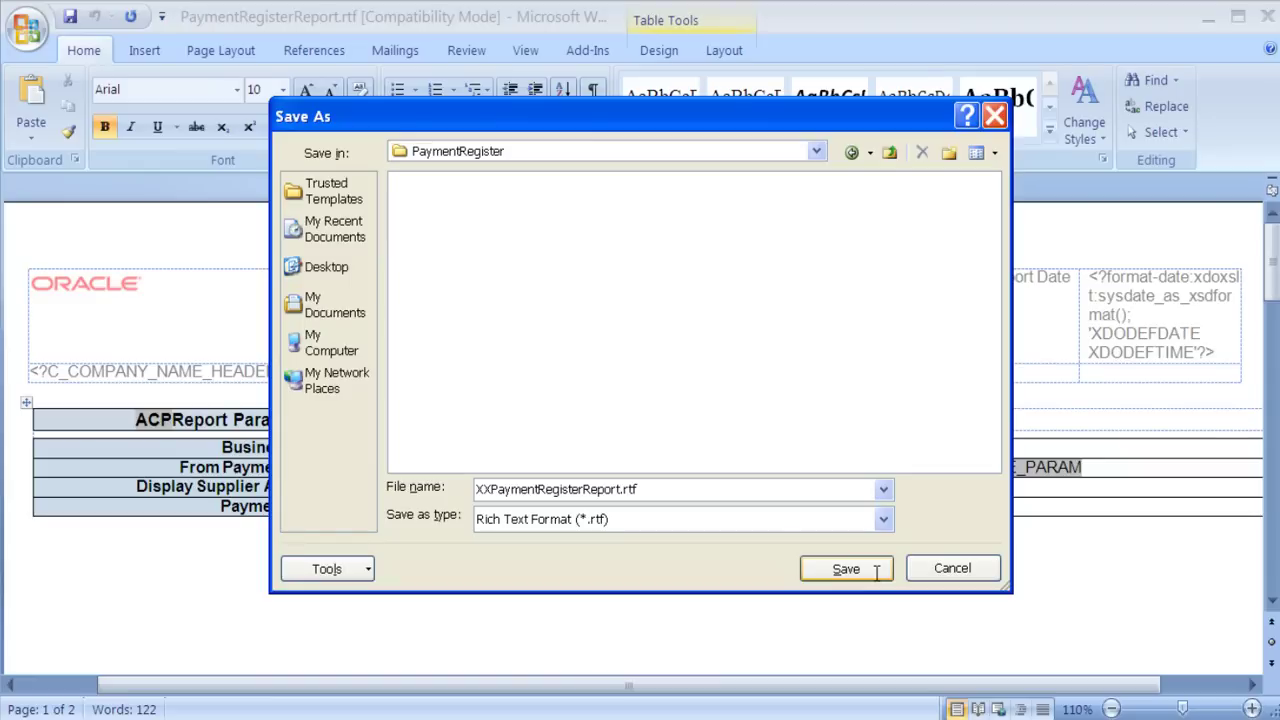
click(846, 568)
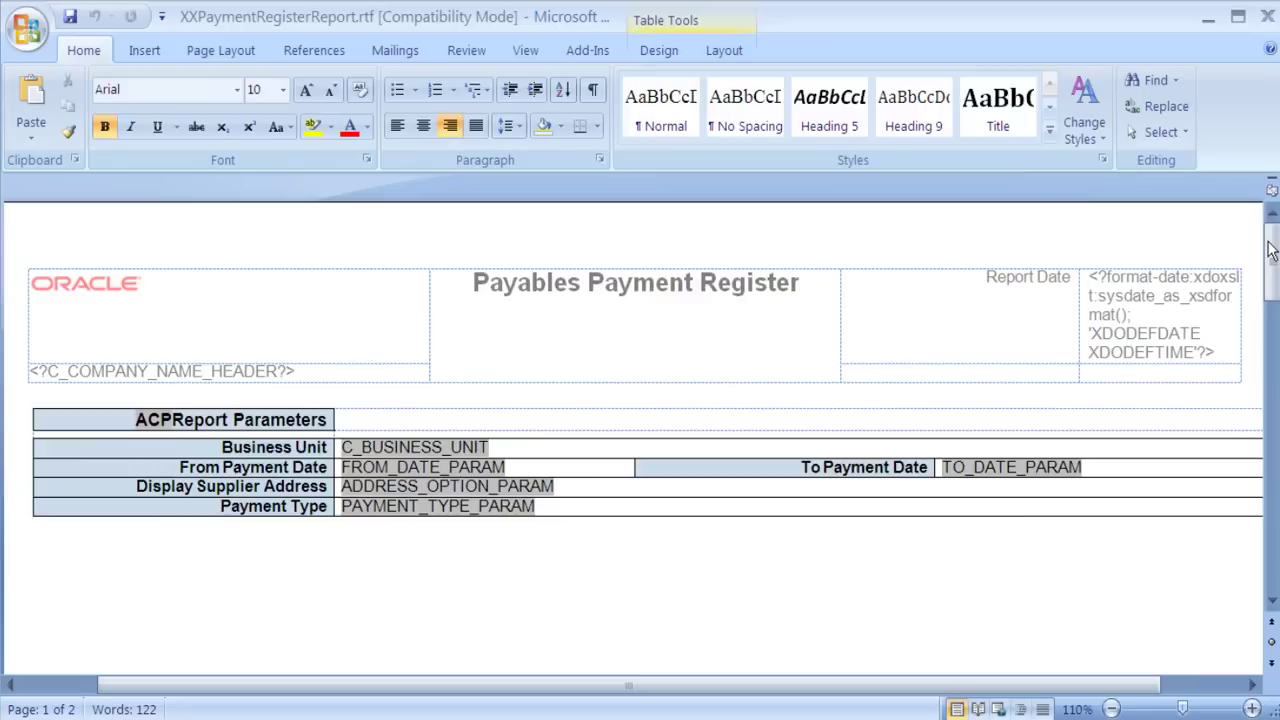
Delete the Group:G_CHECKSTOCK and END G_CHECKSTOCK fields from the page-2 payment table
drag(1270, 250, 1262, 450)
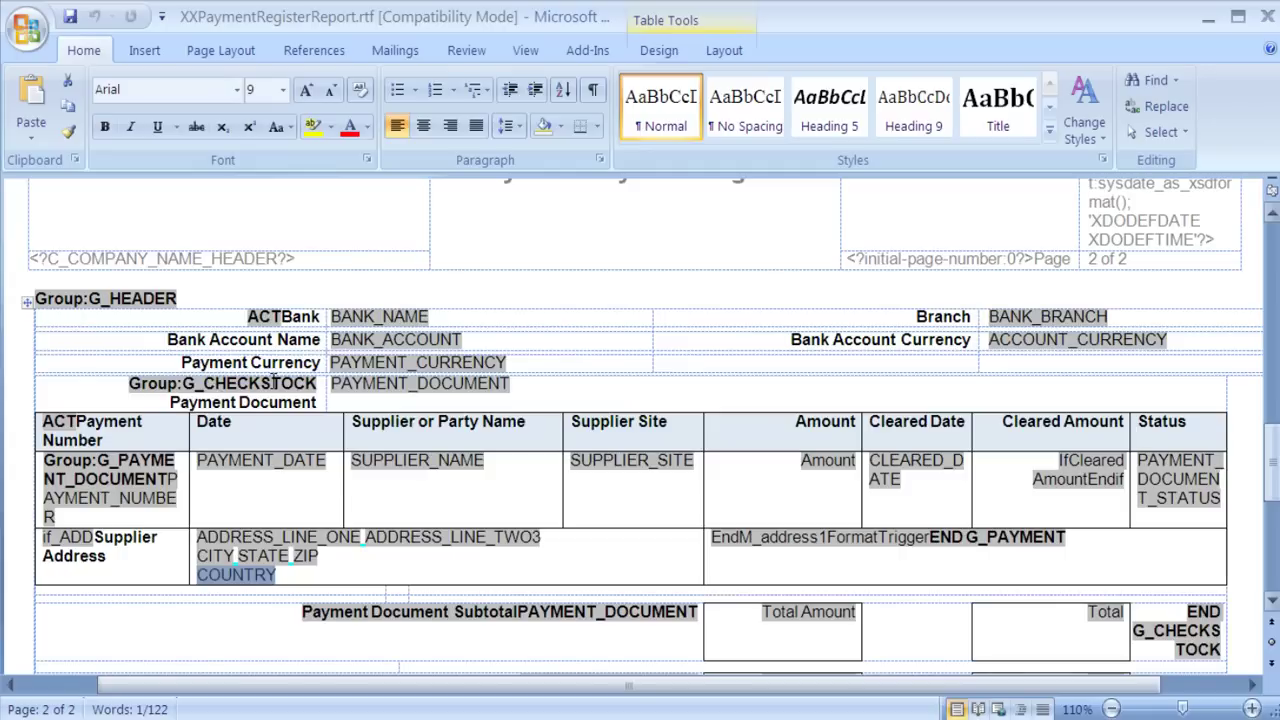
key(Delete)
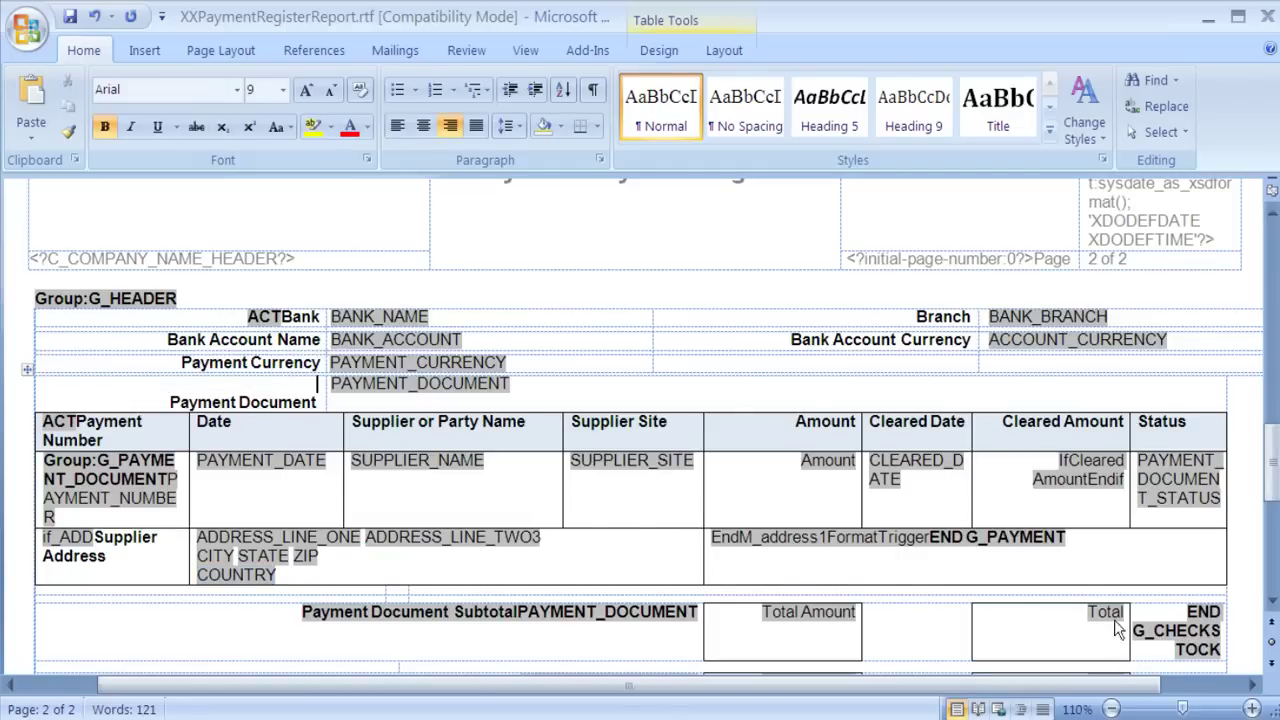
click(1183, 633)
key(Delete)
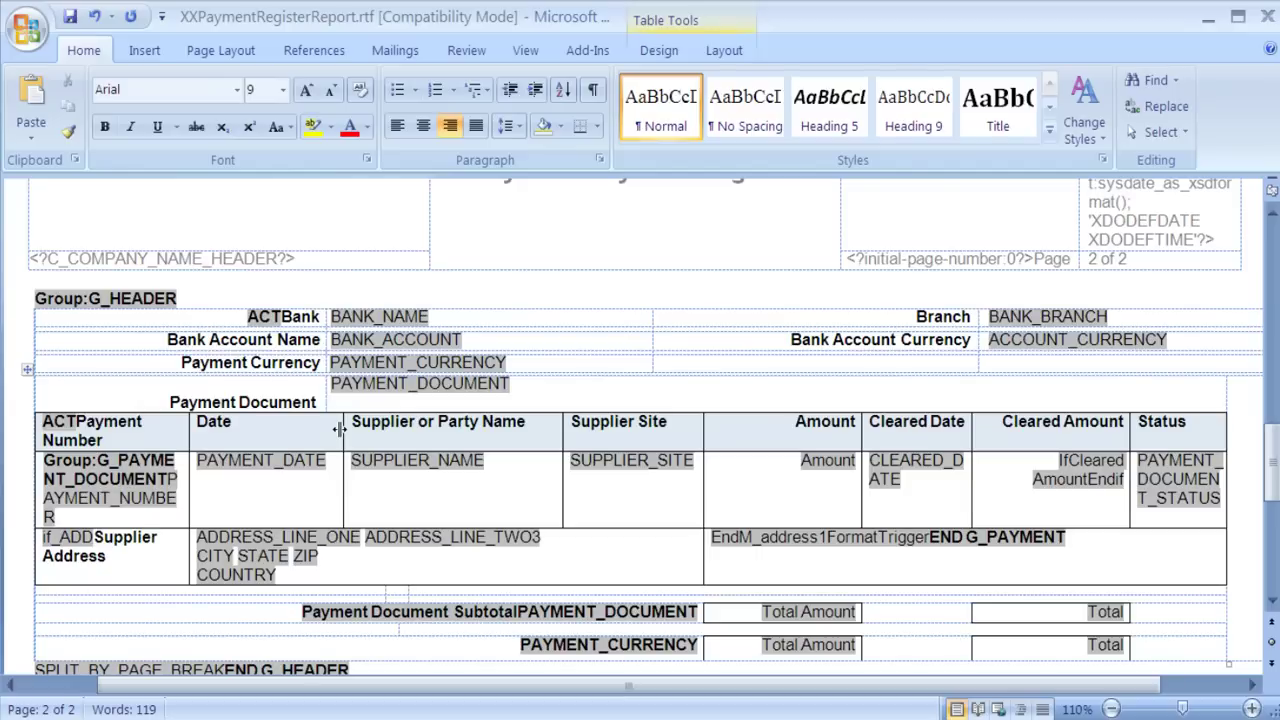
Narrow the Date, Supplier, Supplier Site, Amount and Cleared Amount columns and pull the table's right edge in
drag(339, 428, 266, 434)
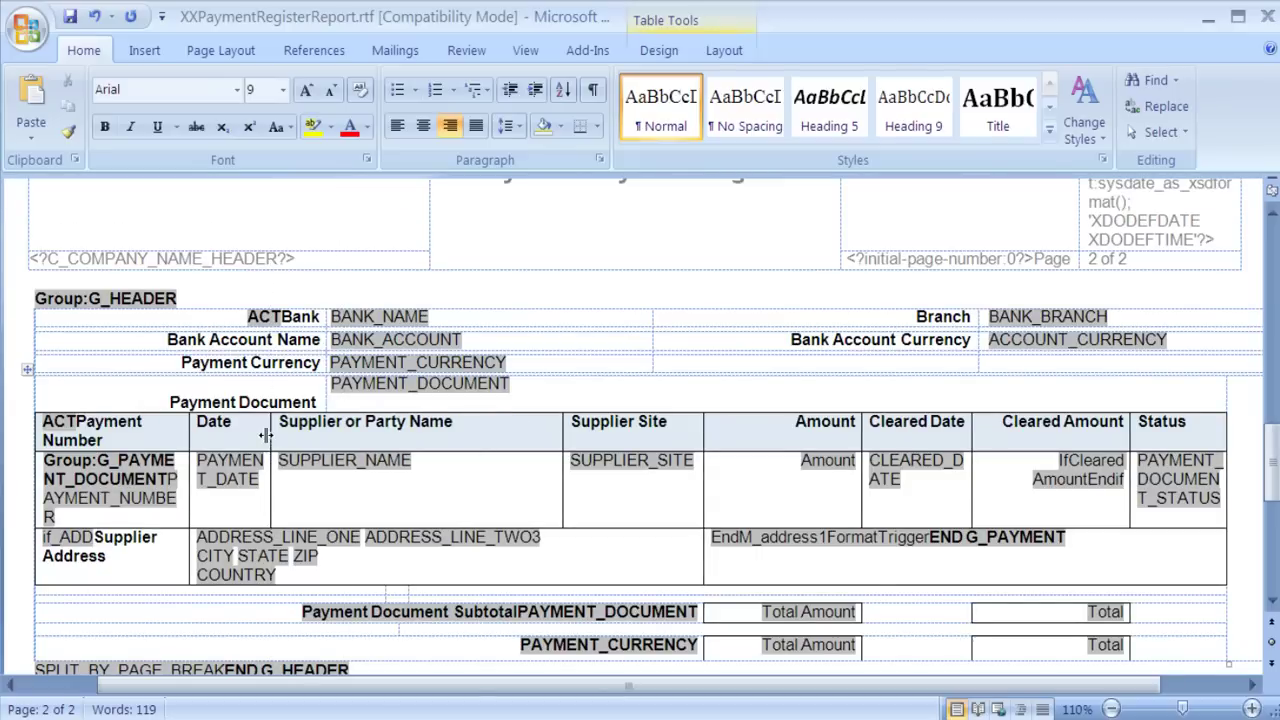
drag(561, 431, 470, 430)
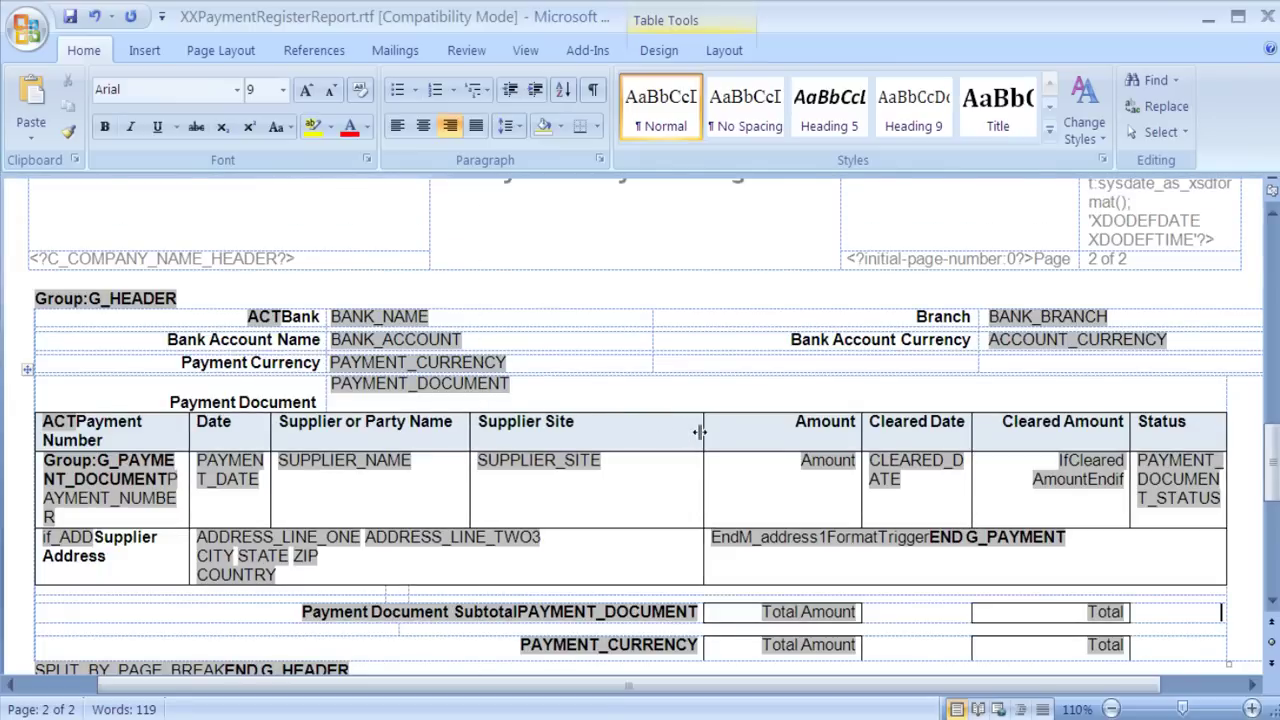
drag(699, 432, 616, 432)
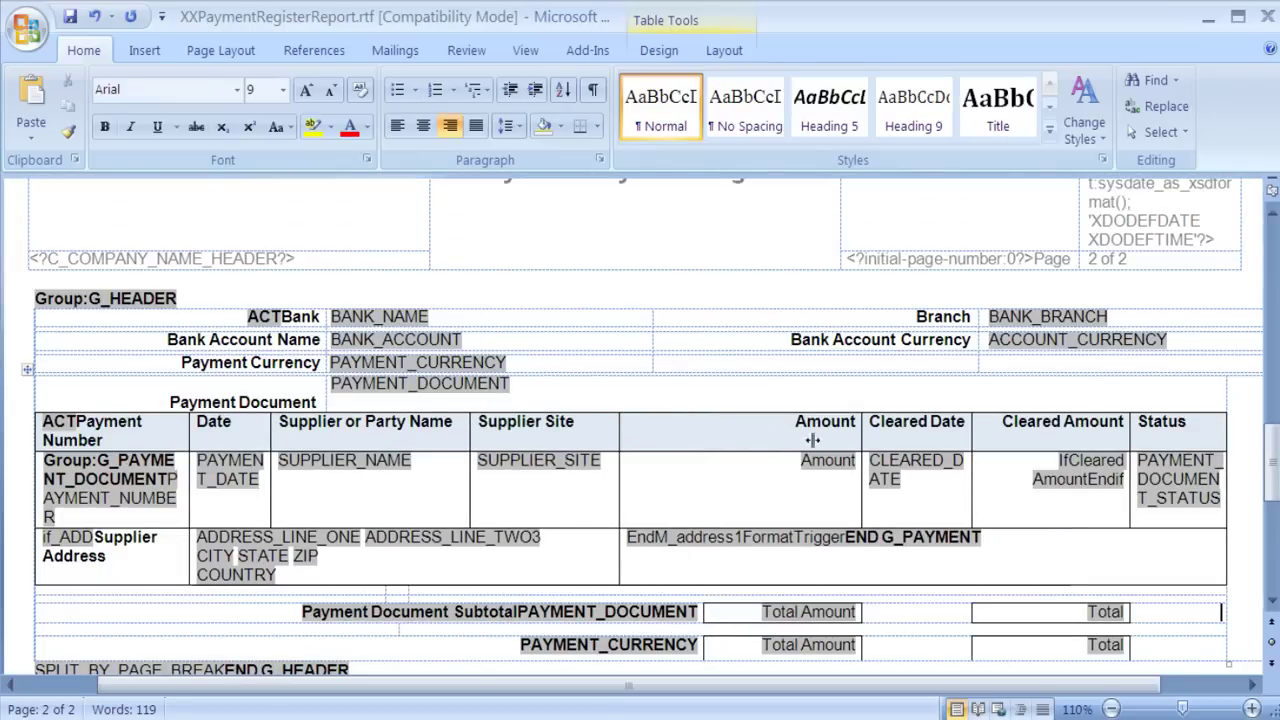
drag(862, 430, 744, 428)
drag(968, 425, 868, 430)
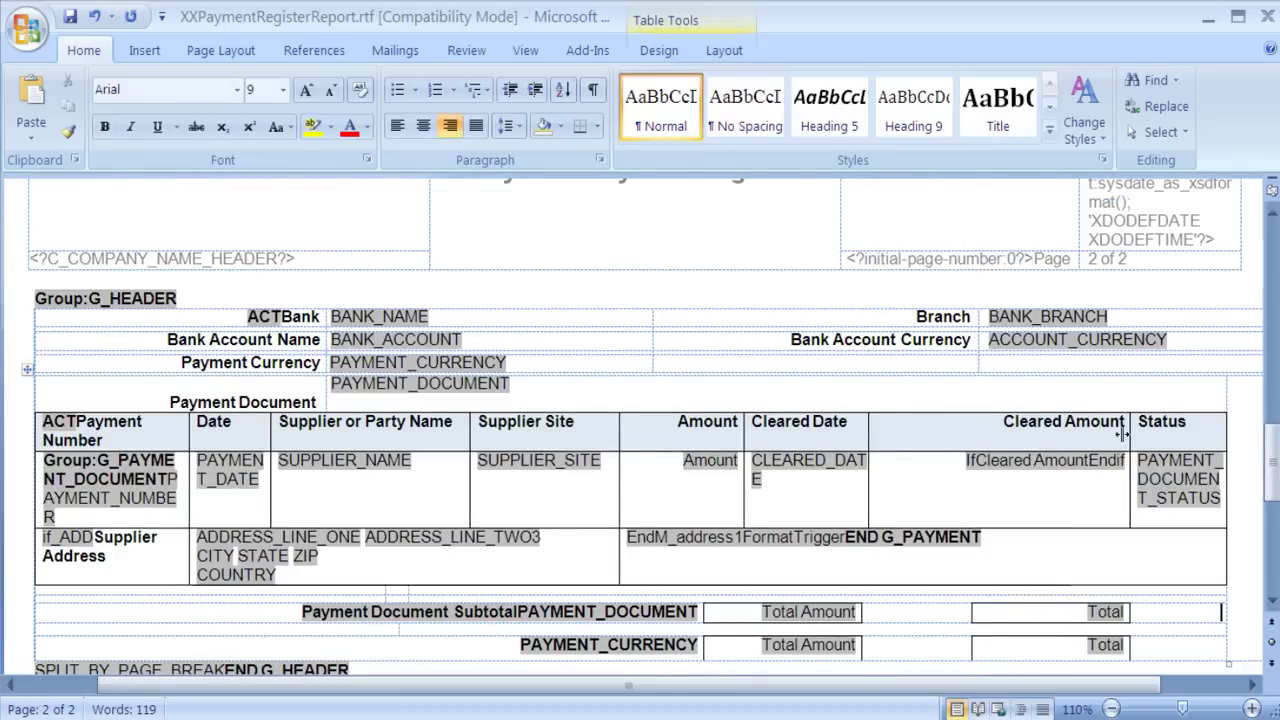
drag(1128, 430, 1033, 436)
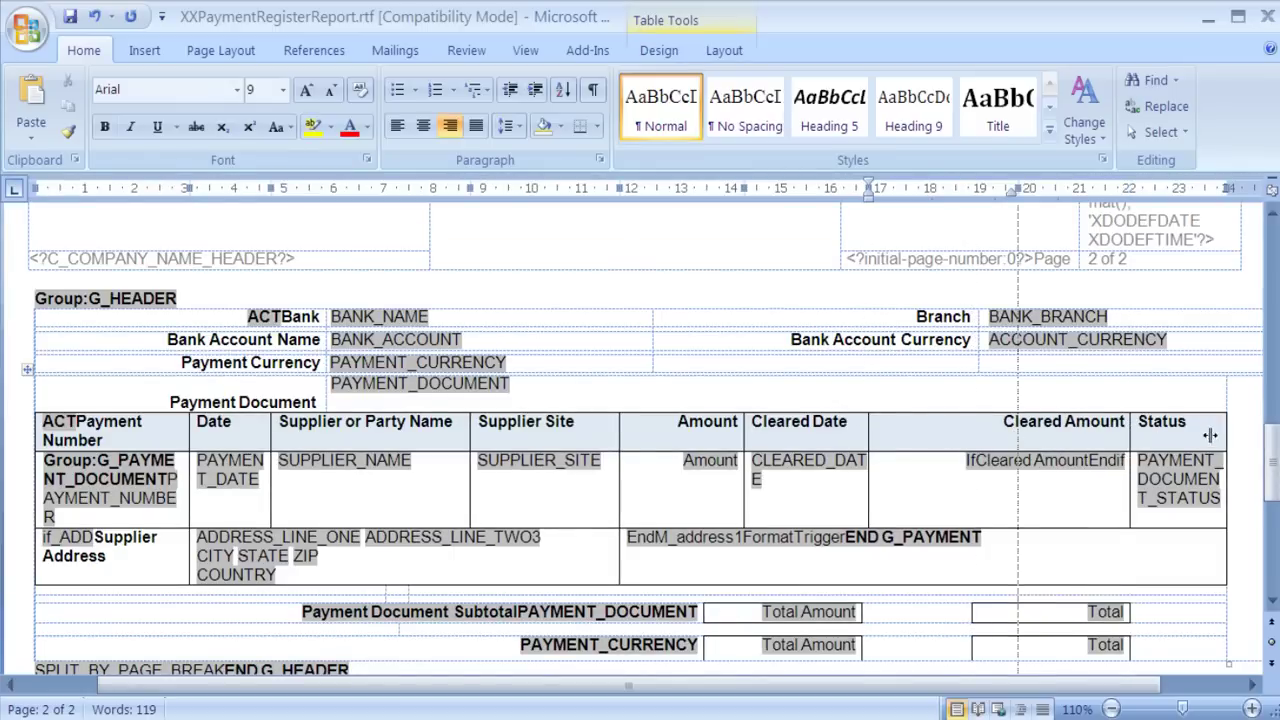
drag(1117, 428, 1114, 428)
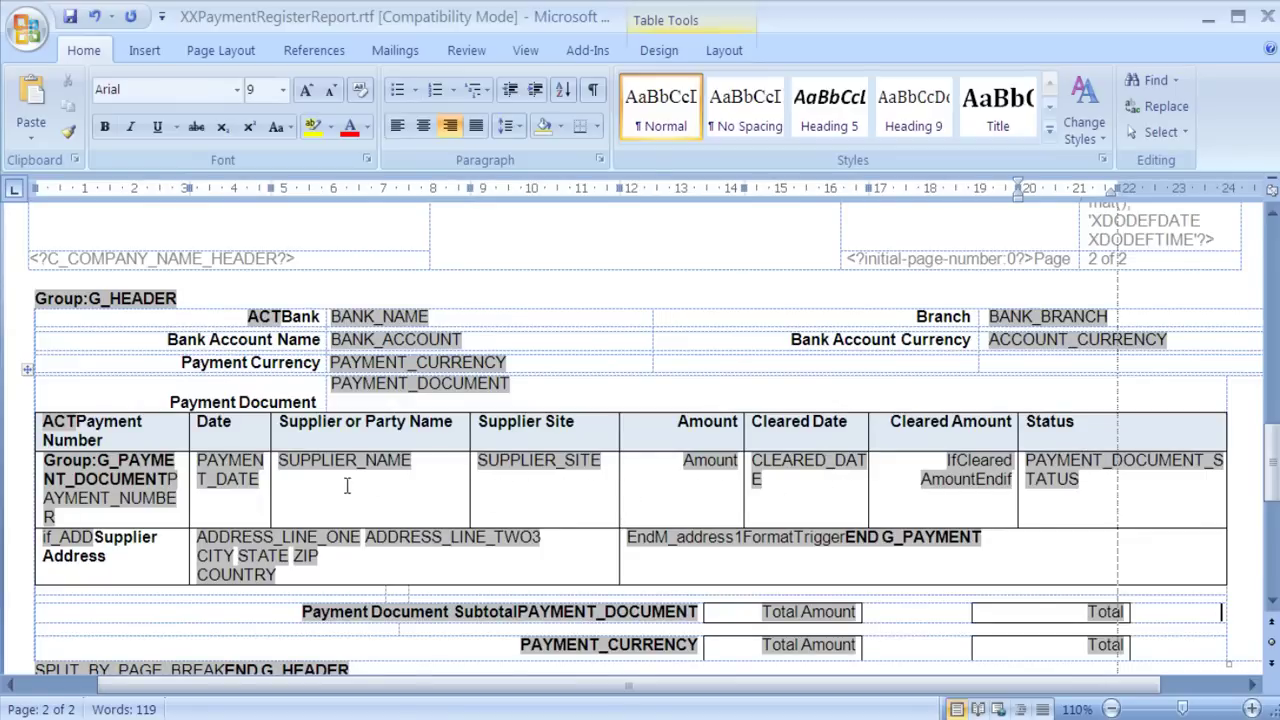
click(198, 428)
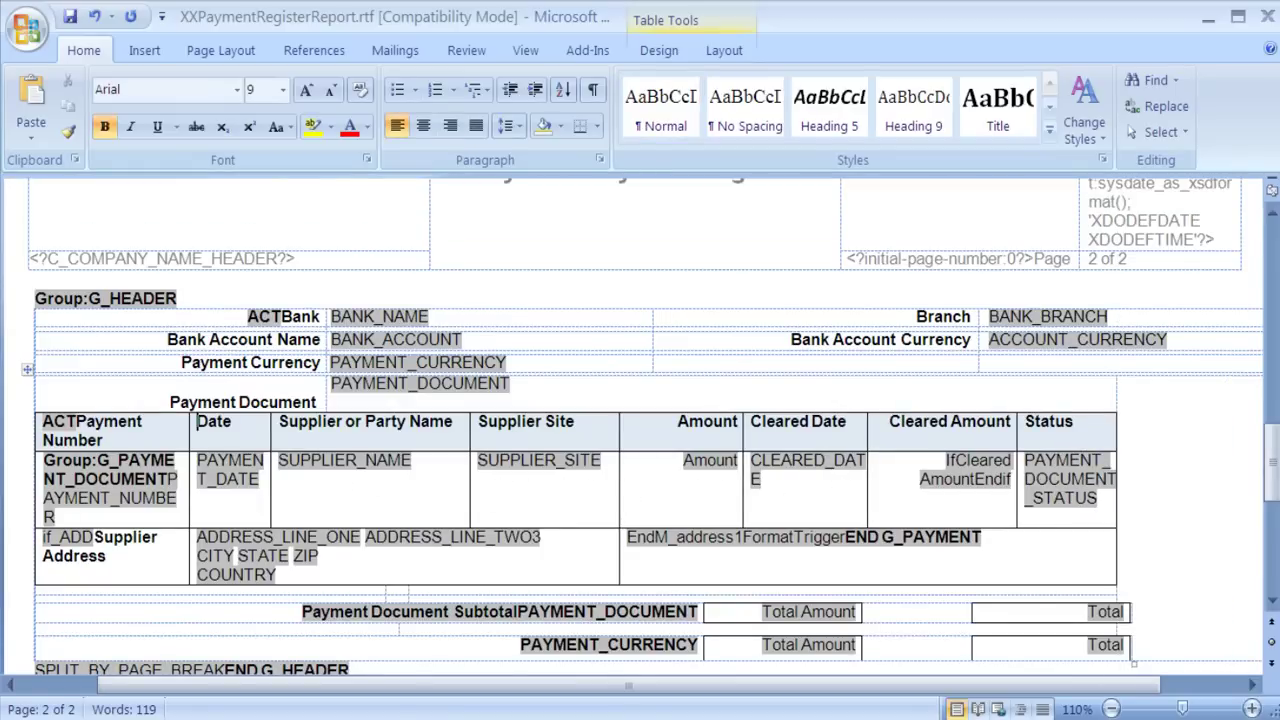
Insert a column left of Date with the heading Payment Document
right_click(200, 429)
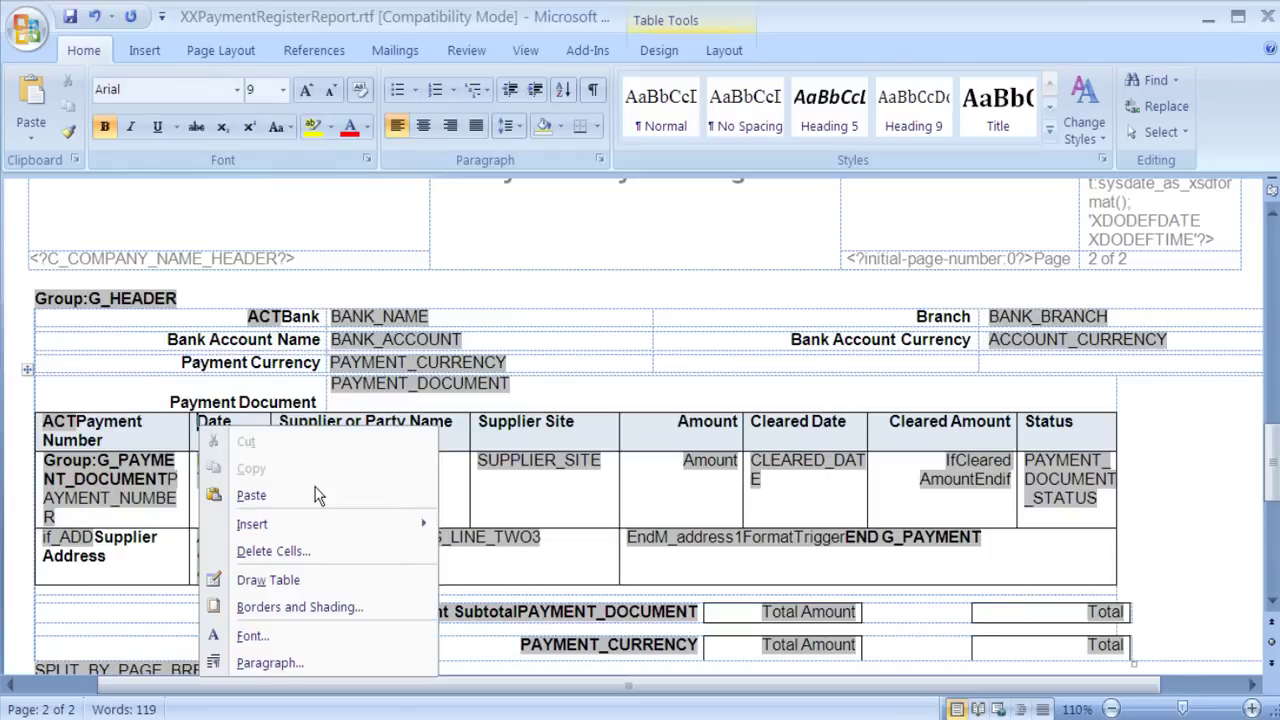
mouse_move(369, 515)
click(531, 526)
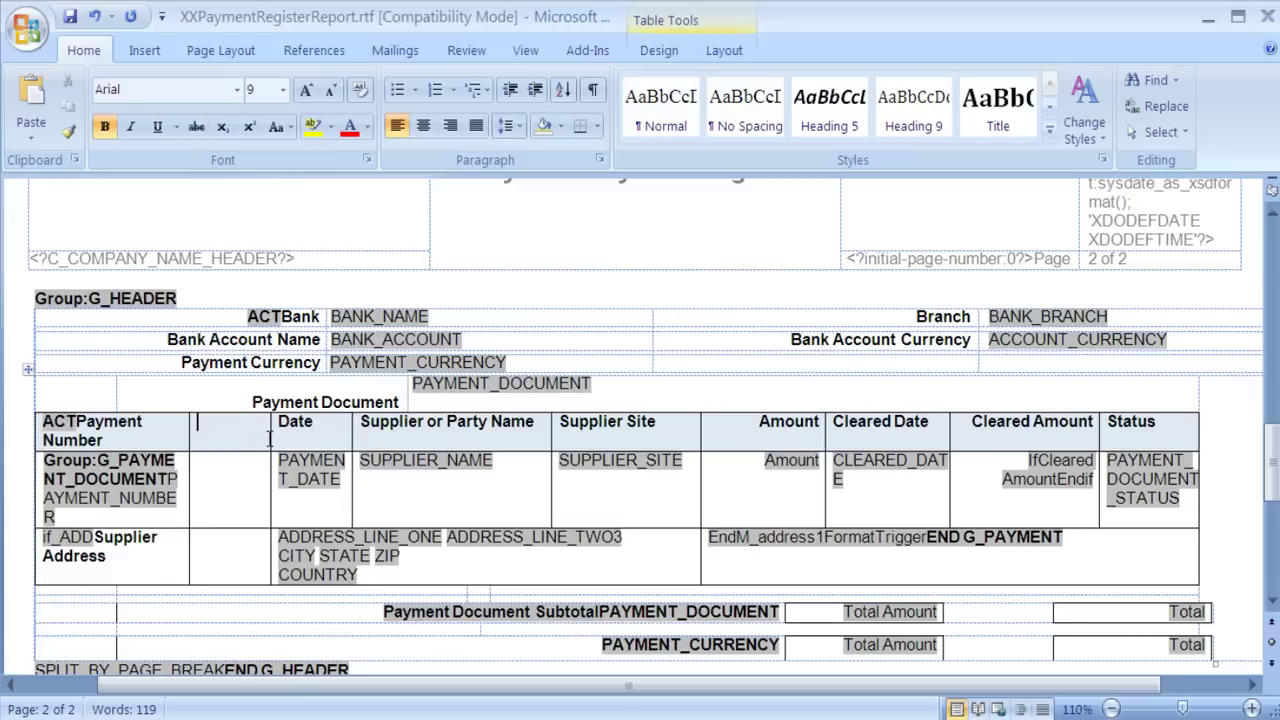
text(Payment Document)
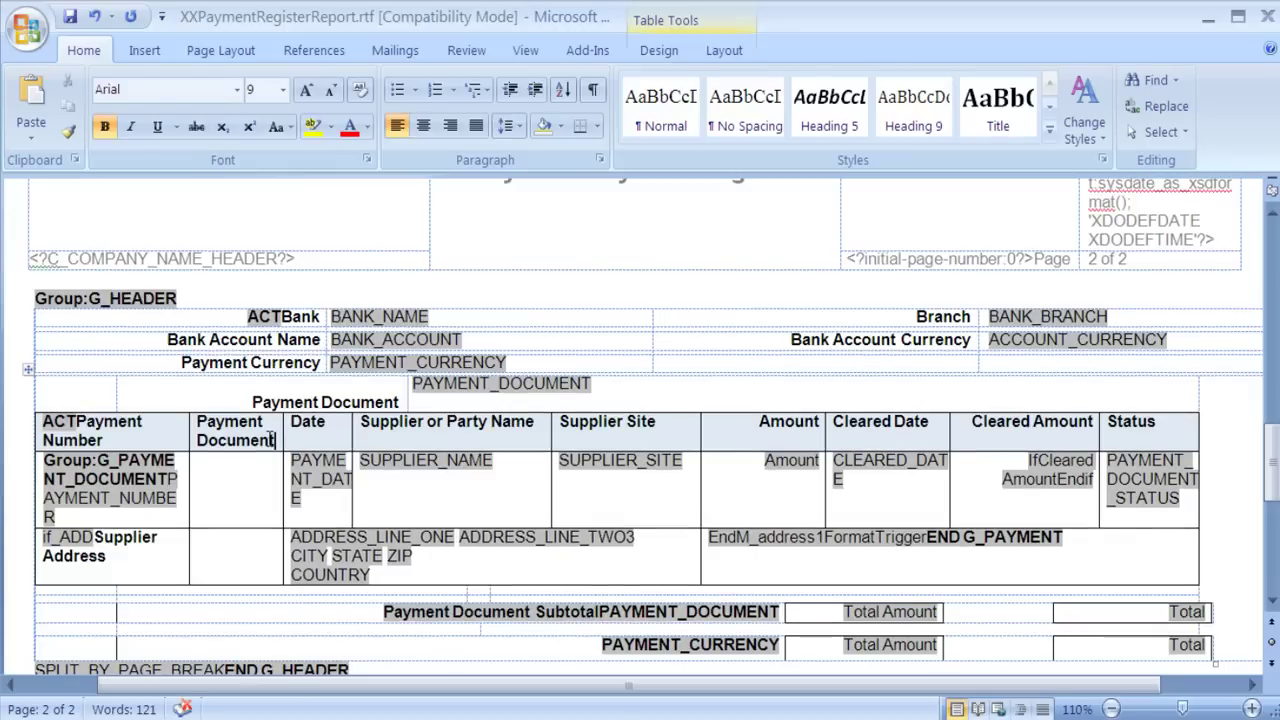
Copy the PAYMENT_DOCUMENT field into the new column's body cell
click(447, 392)
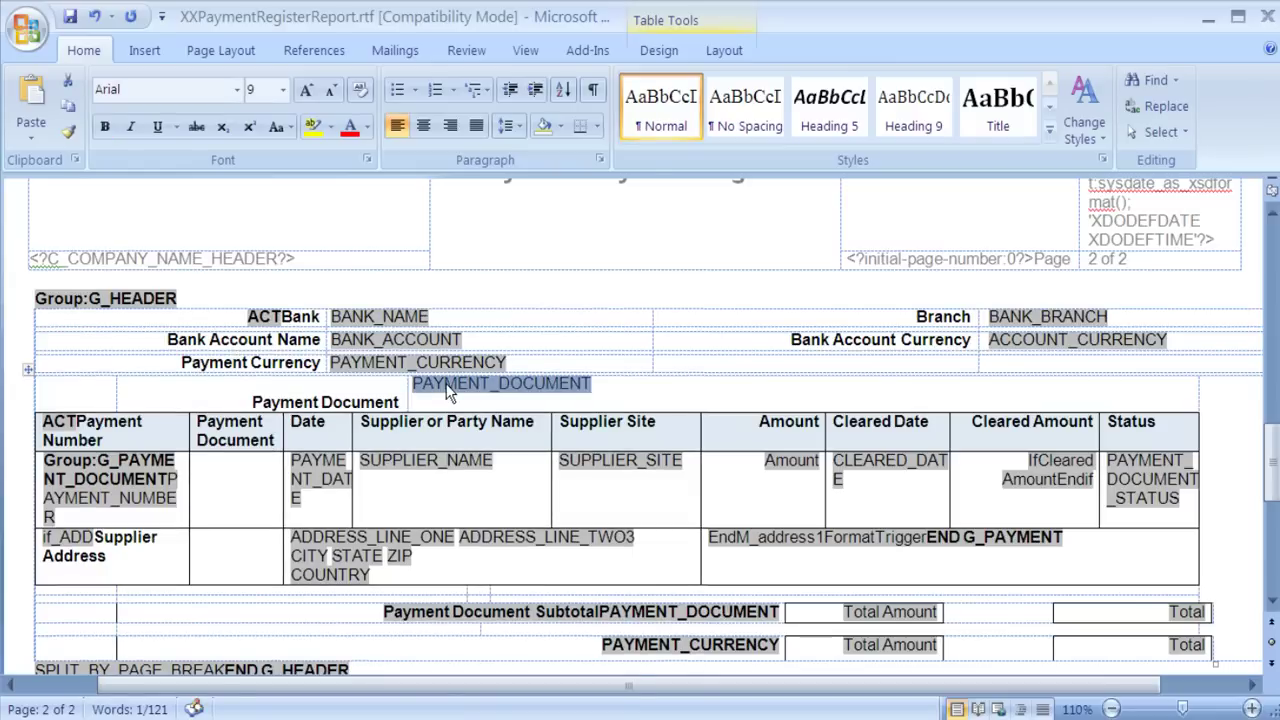
key(ctrl+c)
click(257, 477)
key(ctrl+v)
click(257, 477)
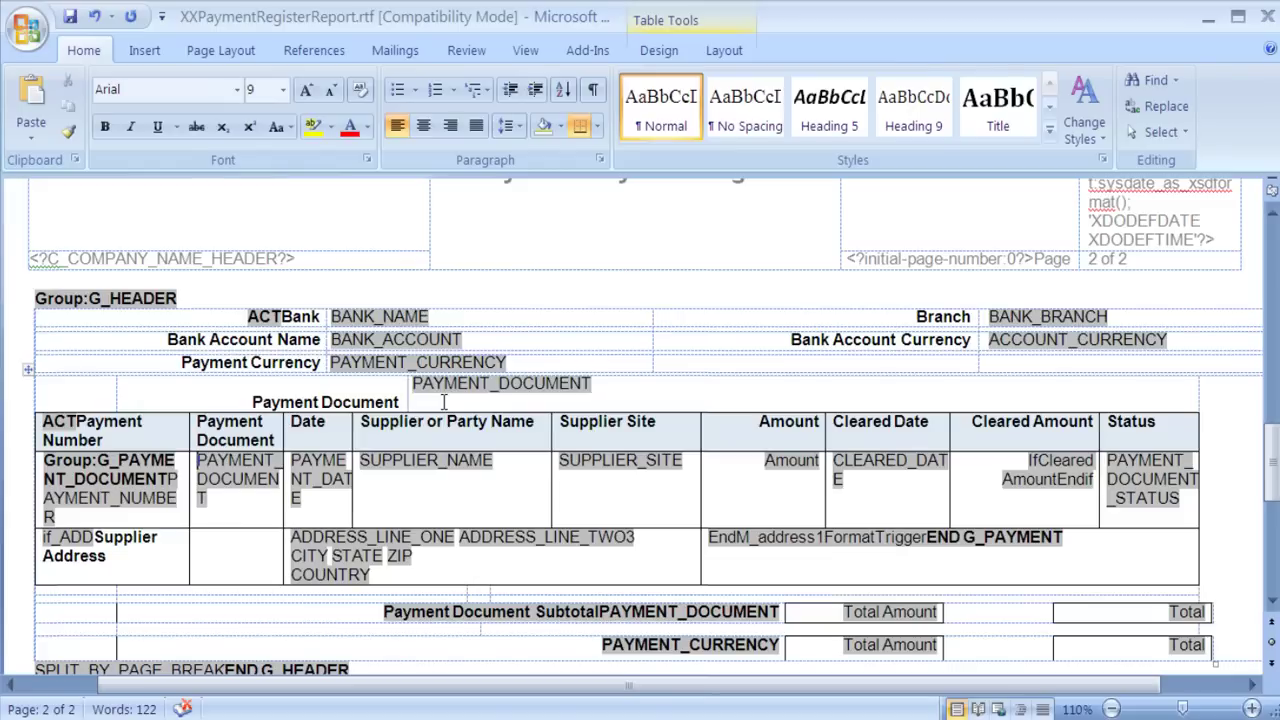
Delete the standalone Payment Document row from the payment table
drag(443, 401, 418, 403)
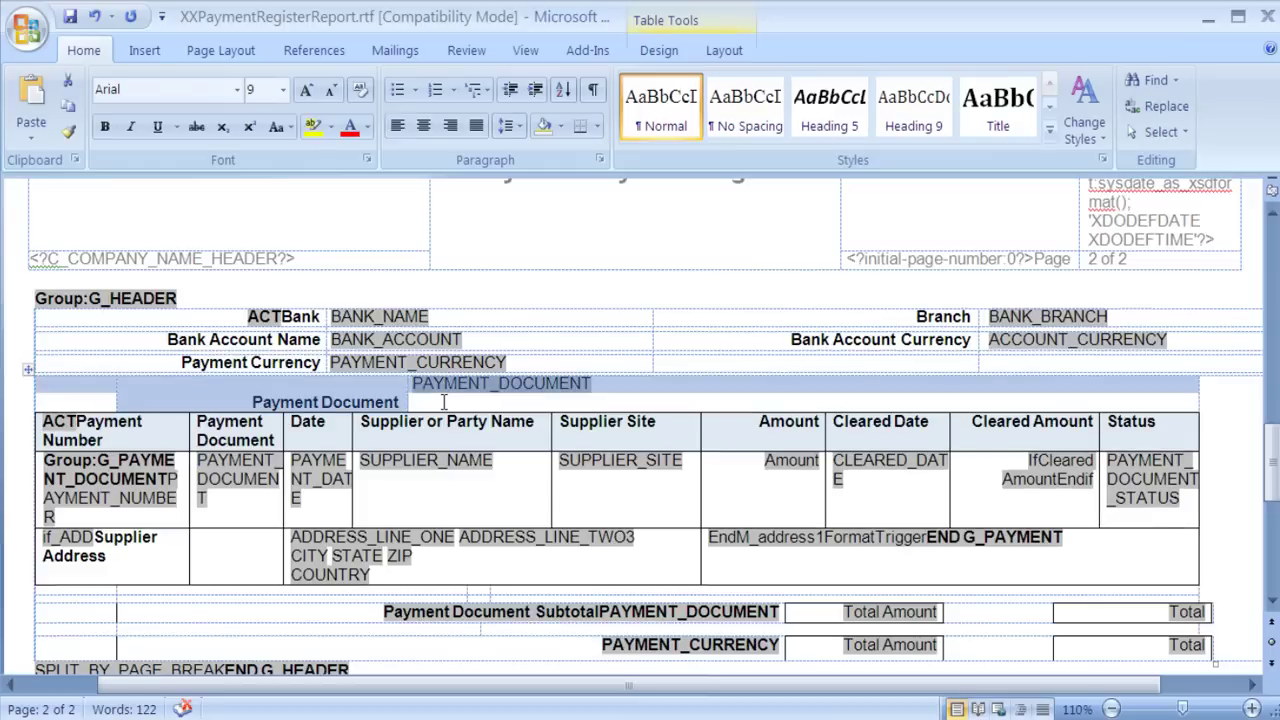
right_click(418, 403)
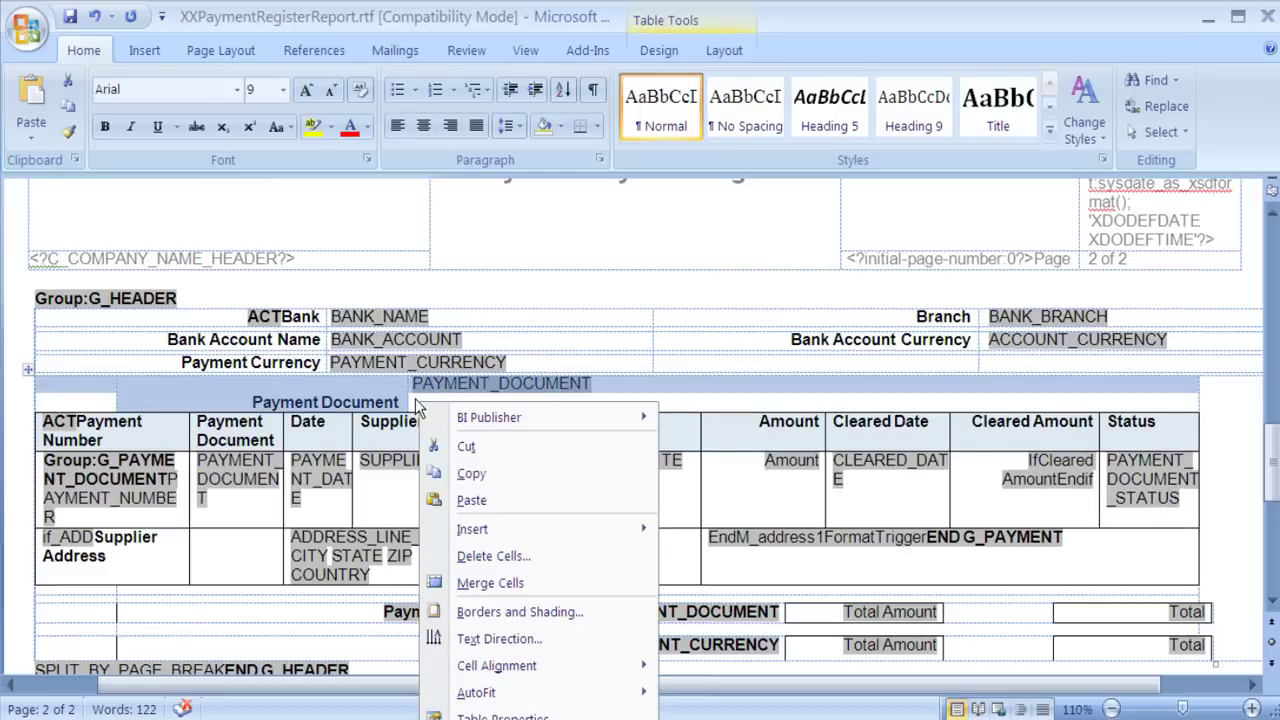
click(492, 555)
click(561, 356)
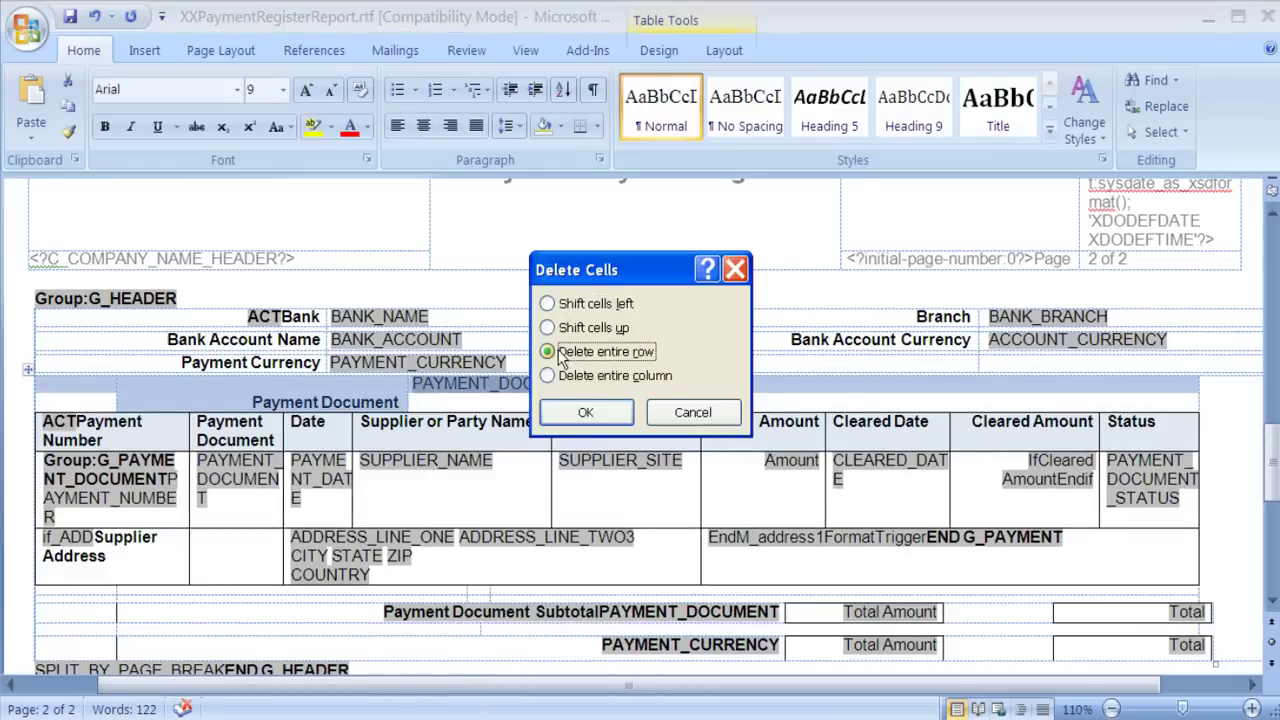
click(562, 416)
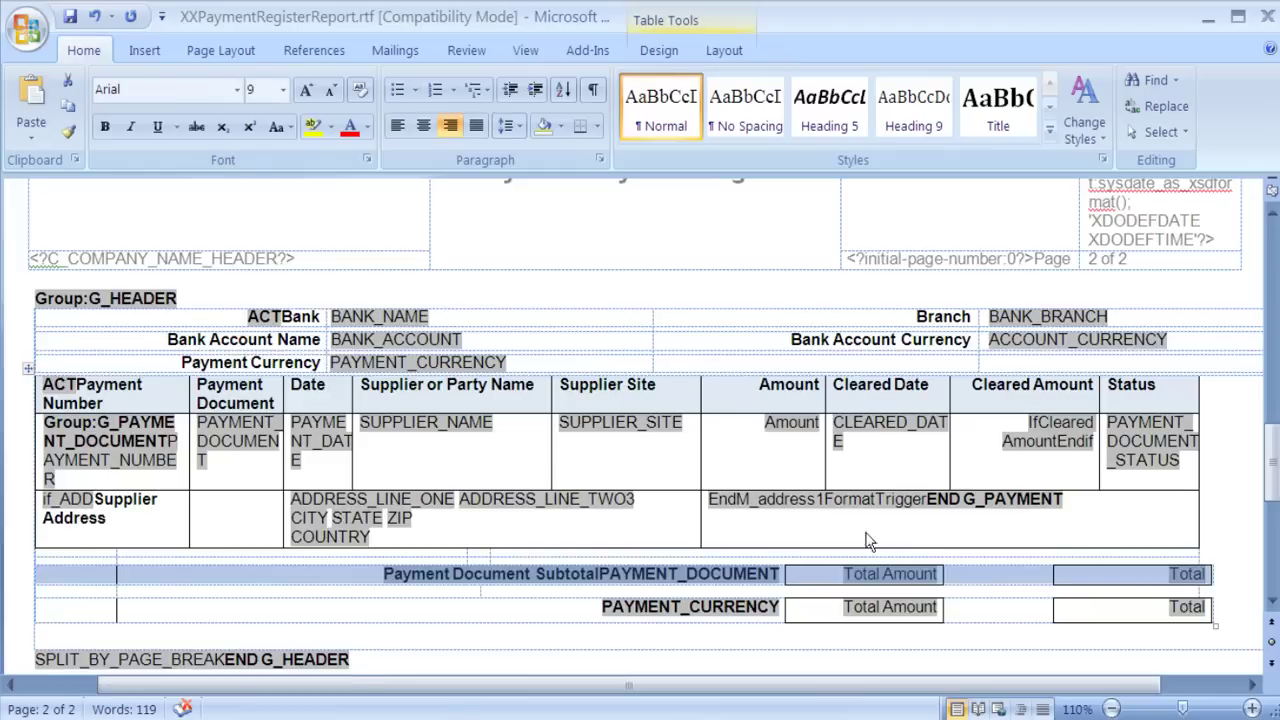
Delete the Payment Document subtotal row from the table
right_click(1080, 574)
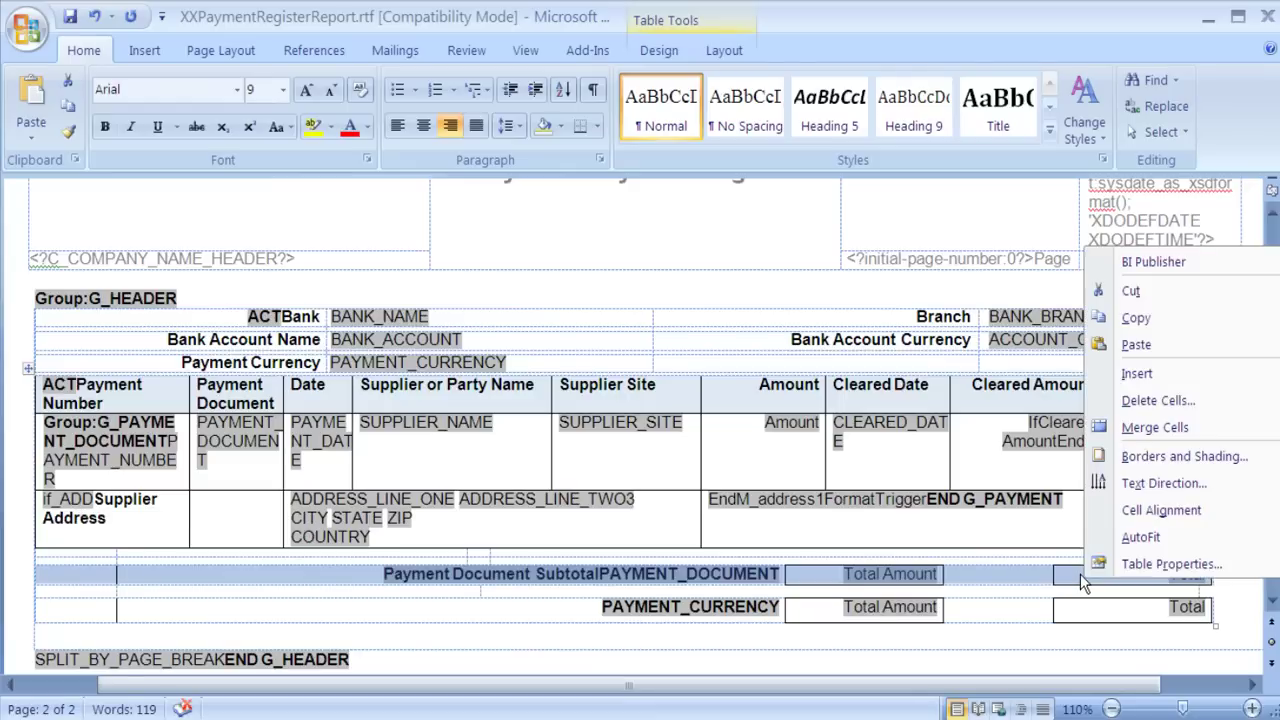
click(1183, 405)
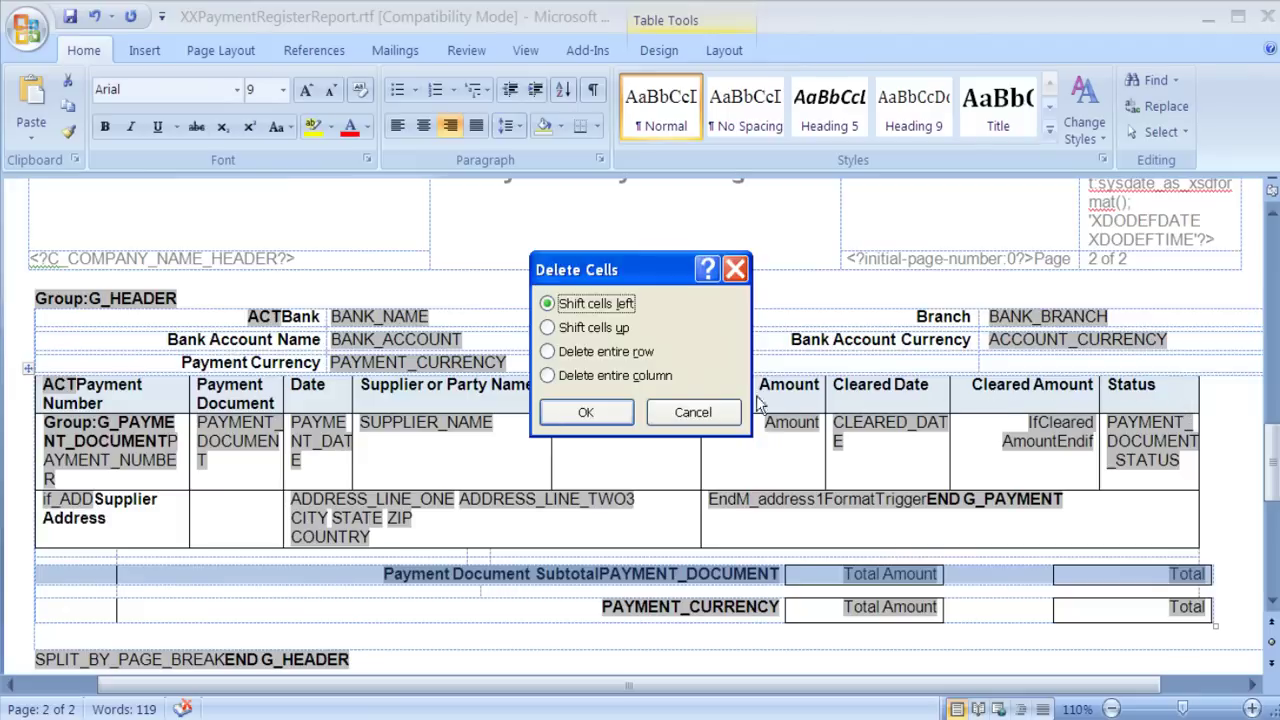
click(552, 351)
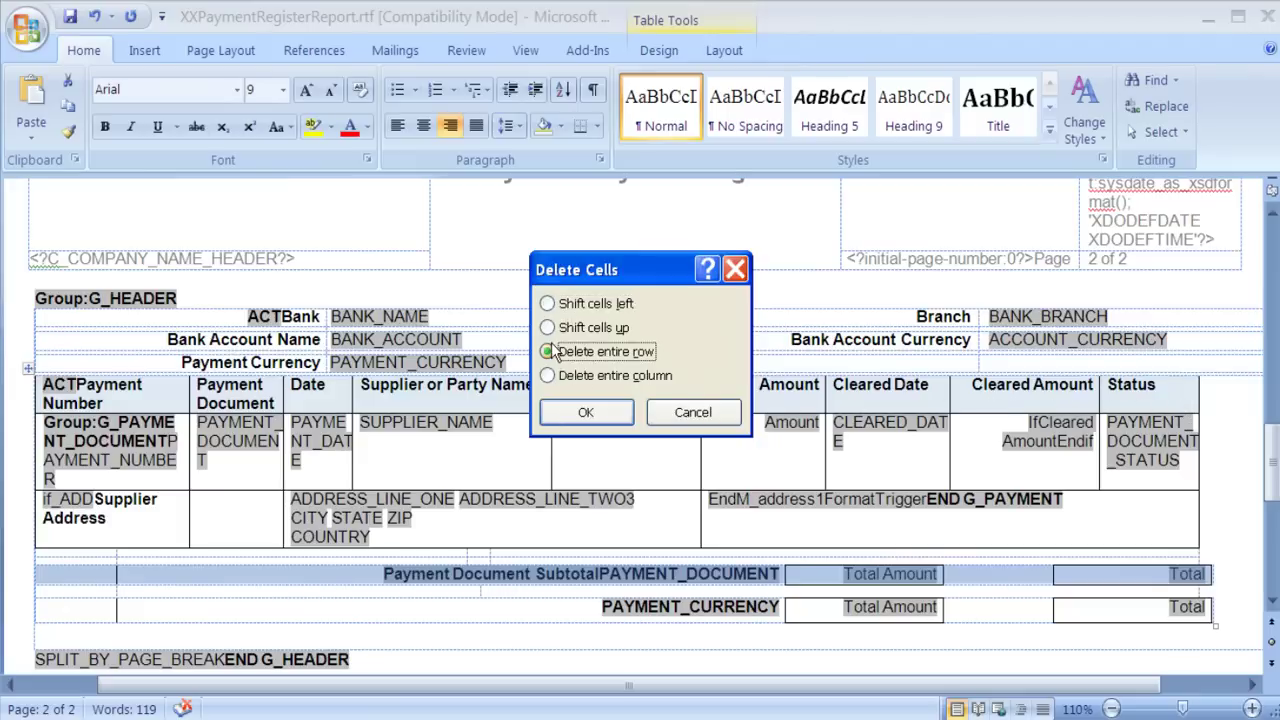
click(585, 414)
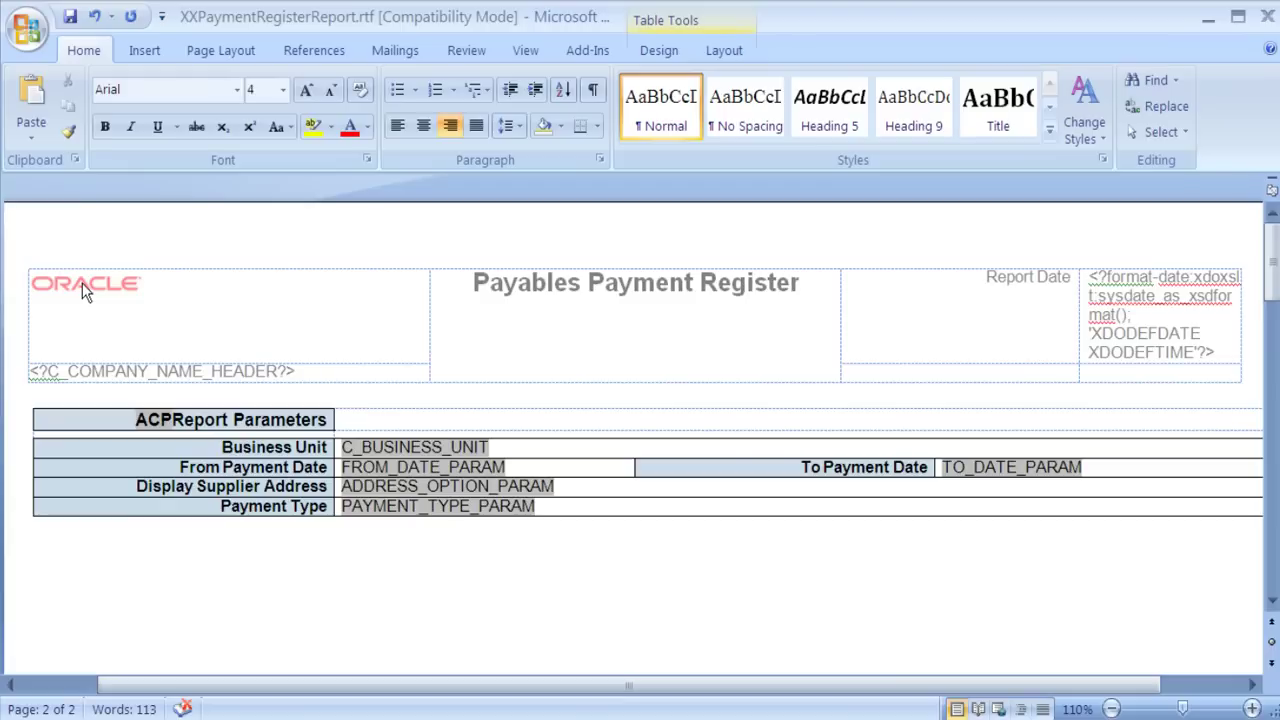
Replace the ORACLE header logo with mycompany_logo.gif on both page headers
double_click(82, 283)
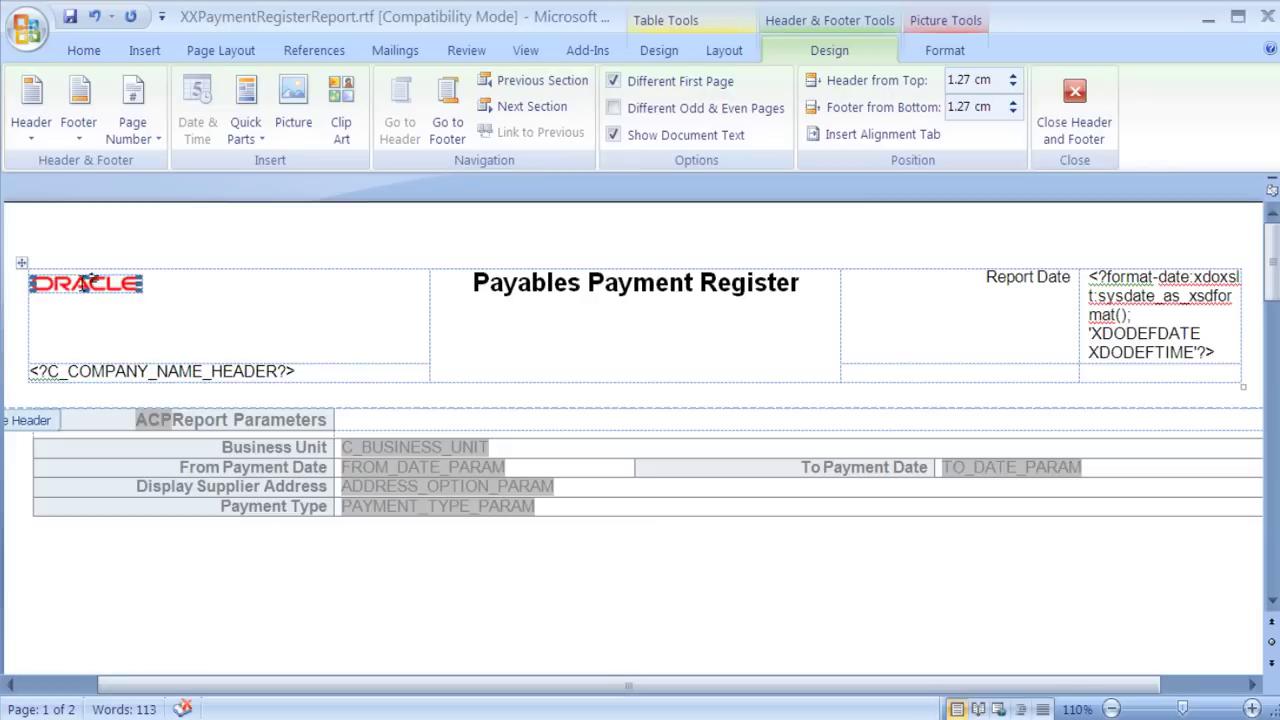
key(Delete)
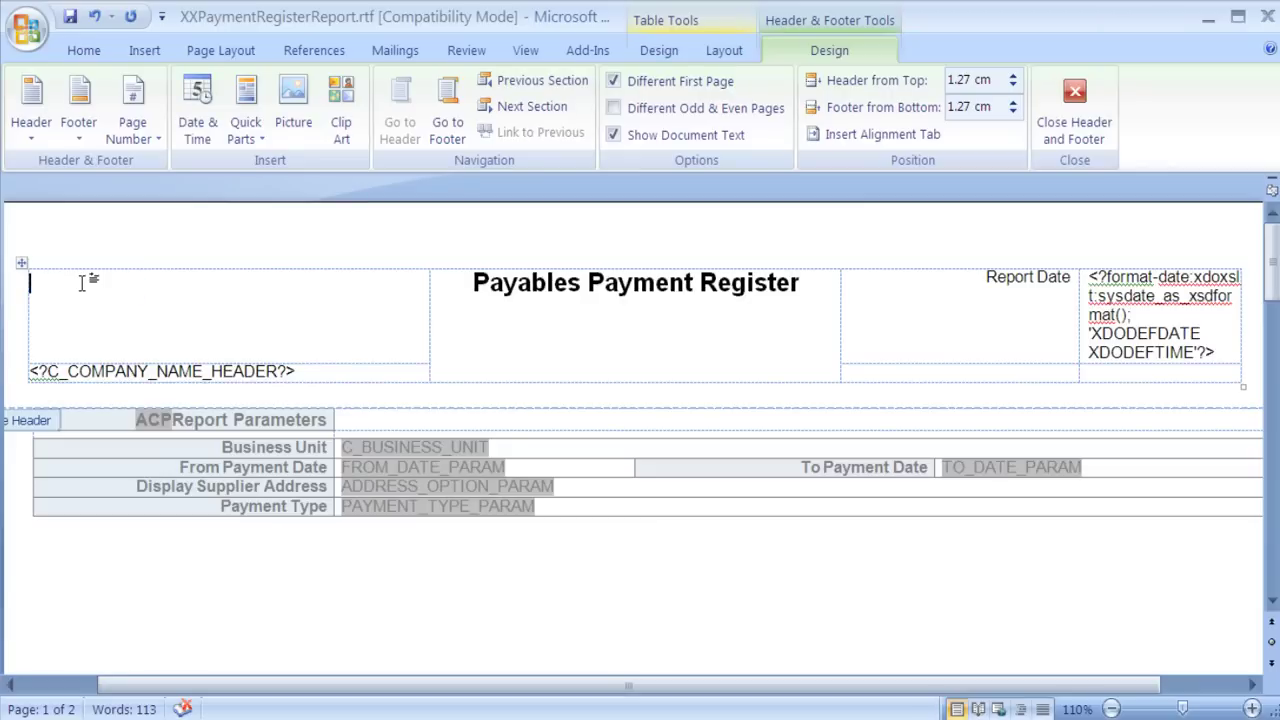
click(144, 48)
click(241, 96)
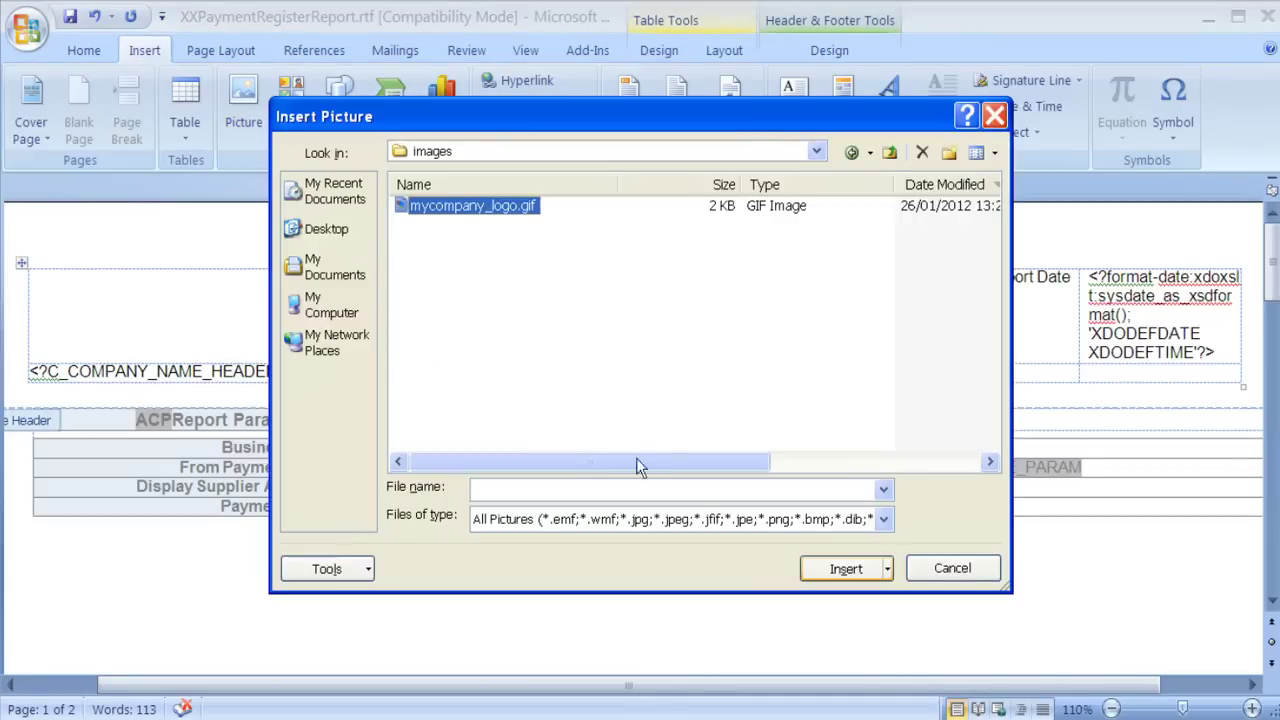
click(820, 568)
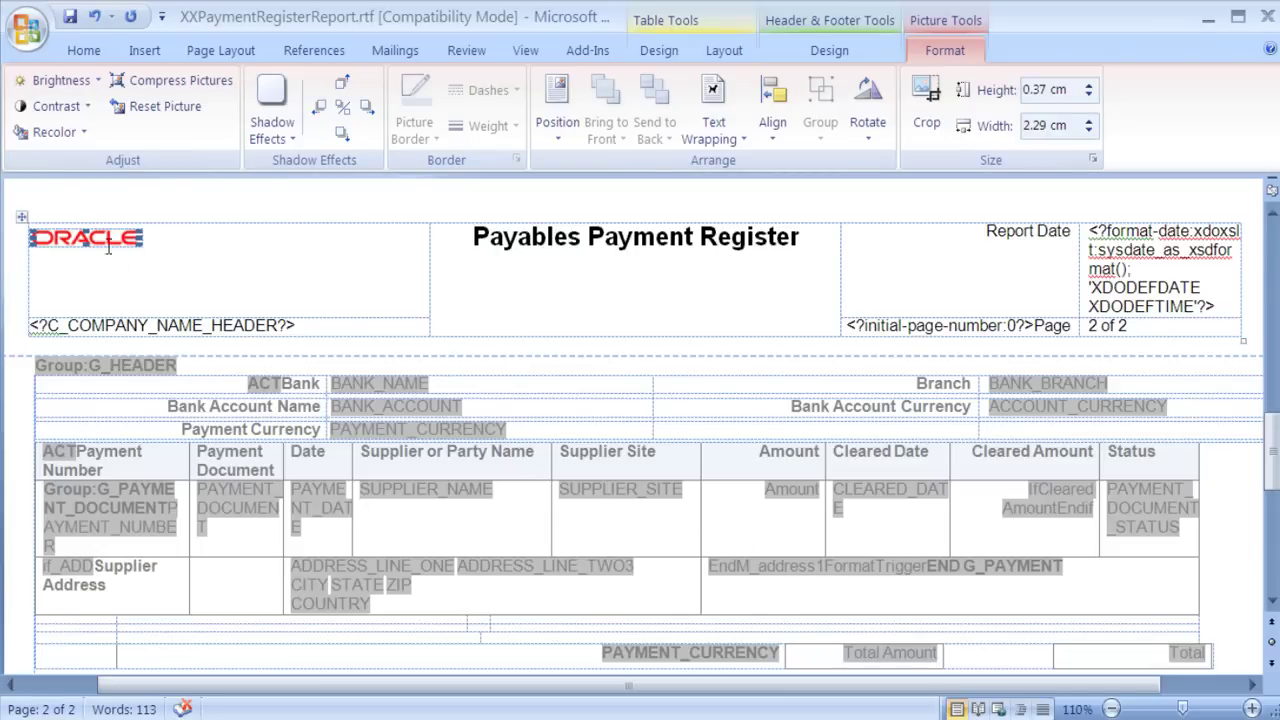
key(ctrl+v)
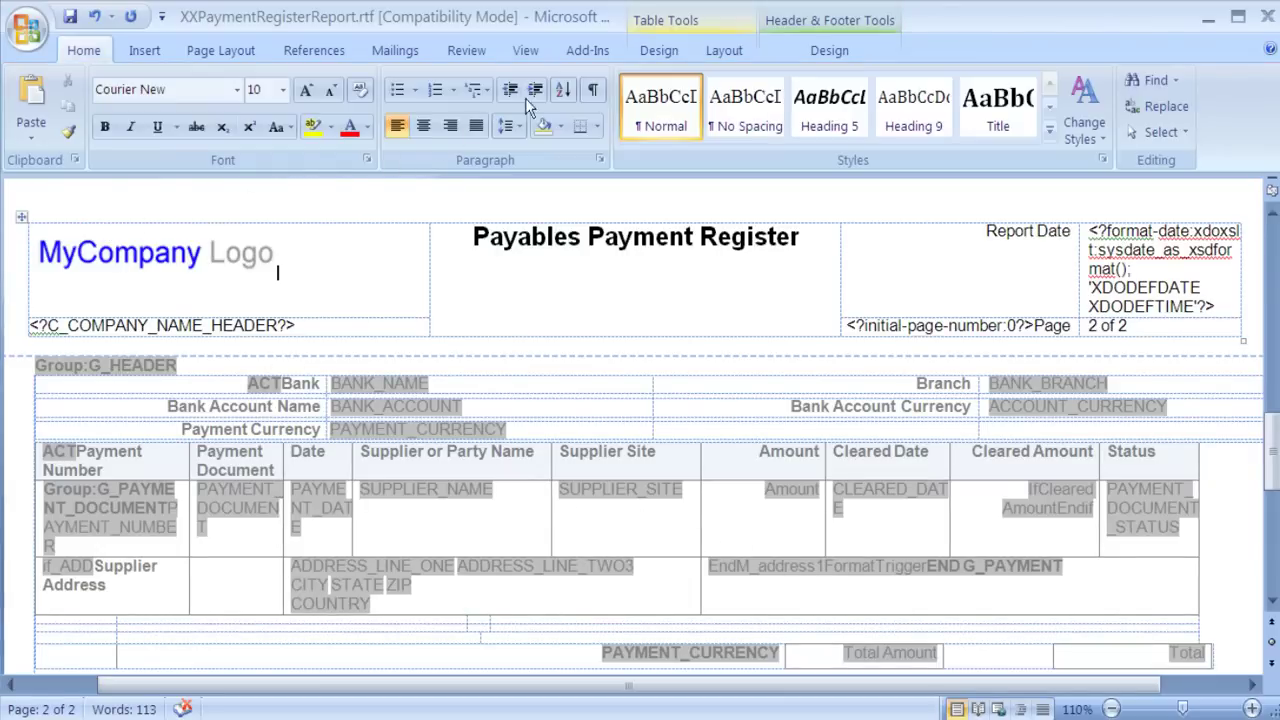
Load PaymentRegister.xml as BI Publisher sample data and open the 10-page PDF preview
click(585, 50)
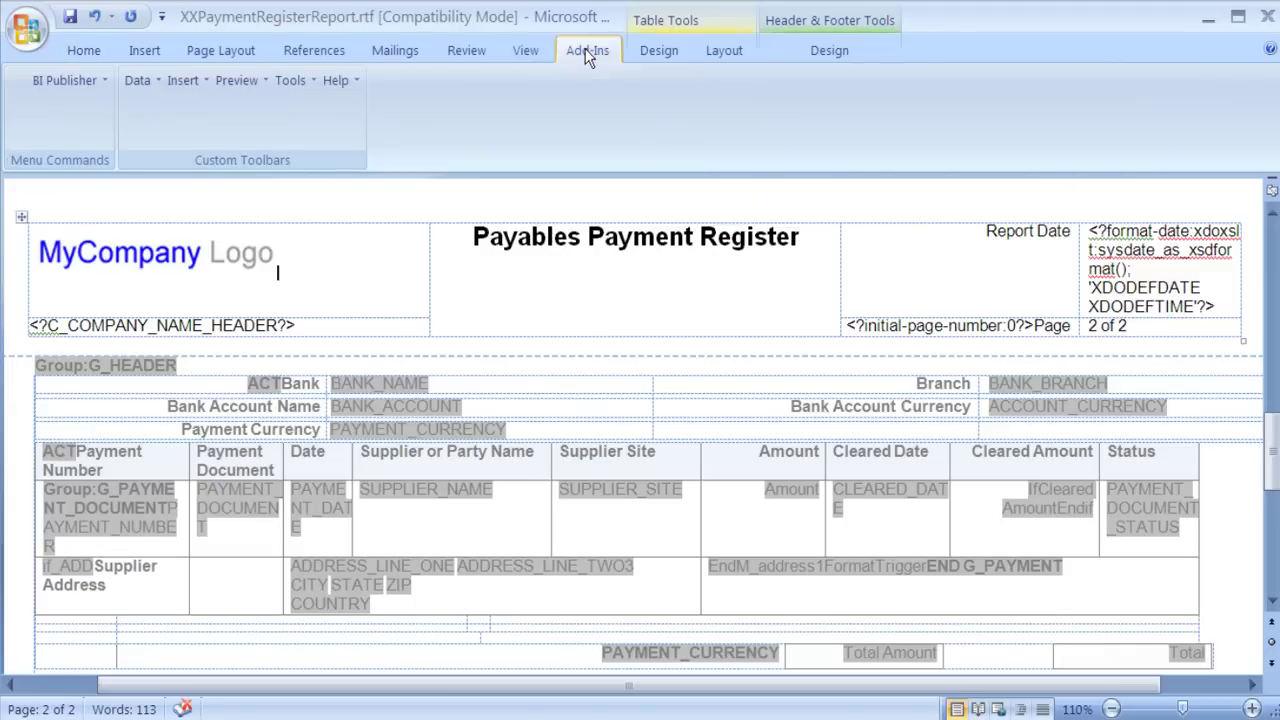
click(55, 88)
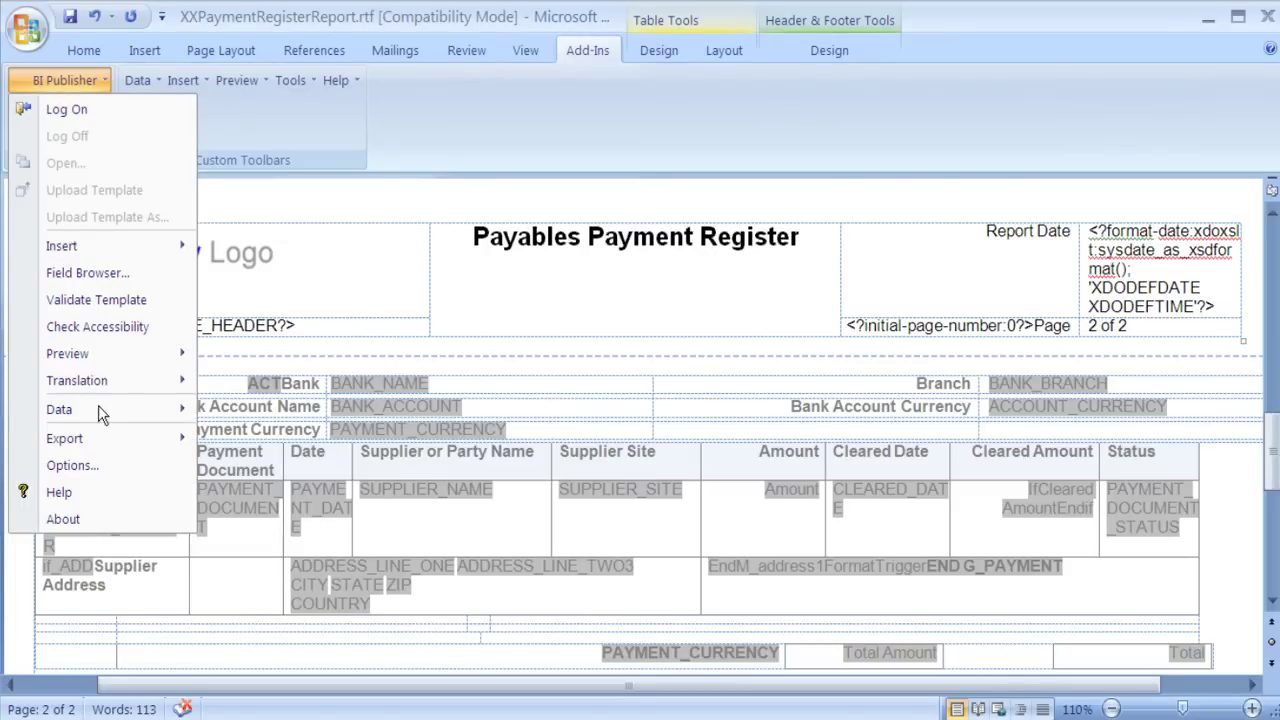
mouse_move(104, 408)
click(288, 407)
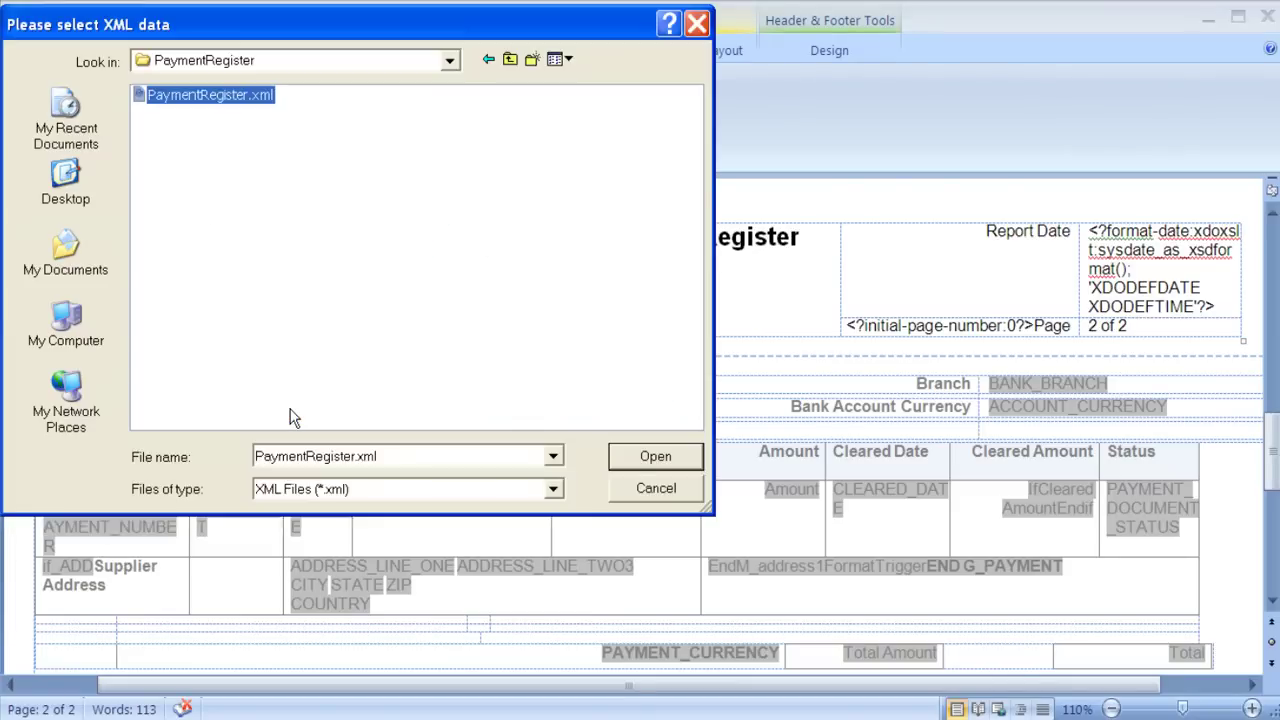
click(655, 456)
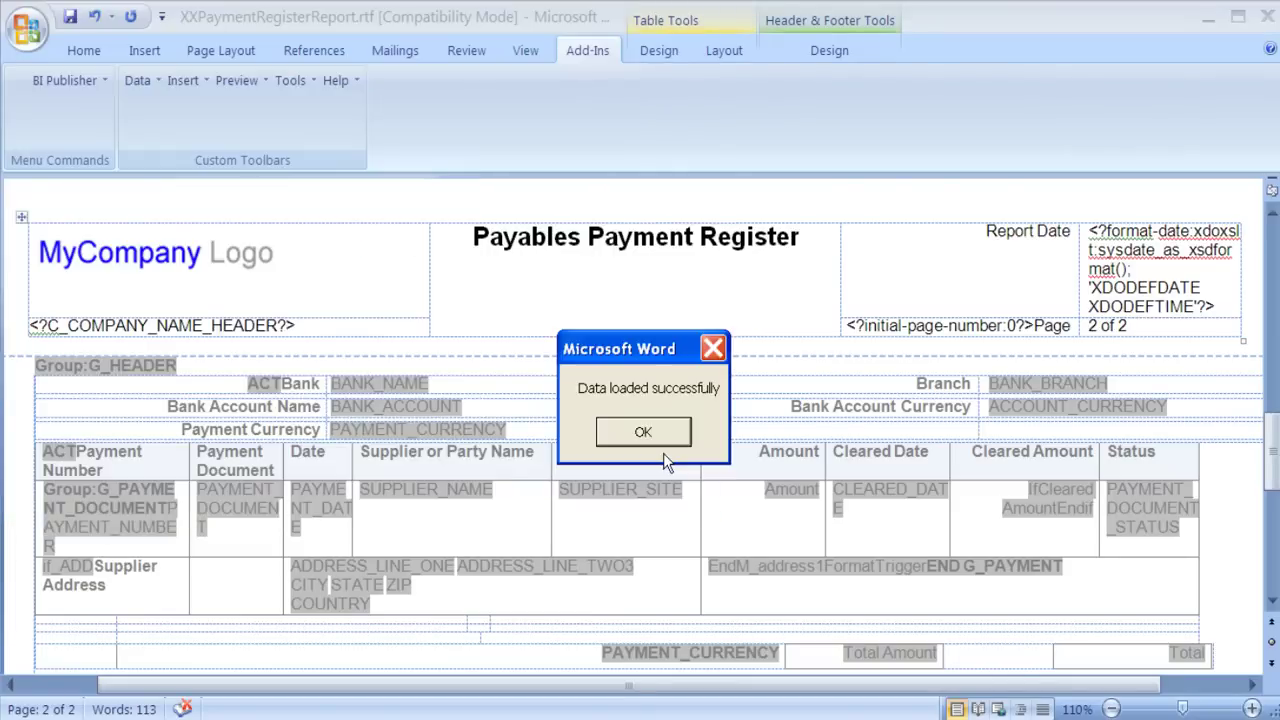
click(643, 432)
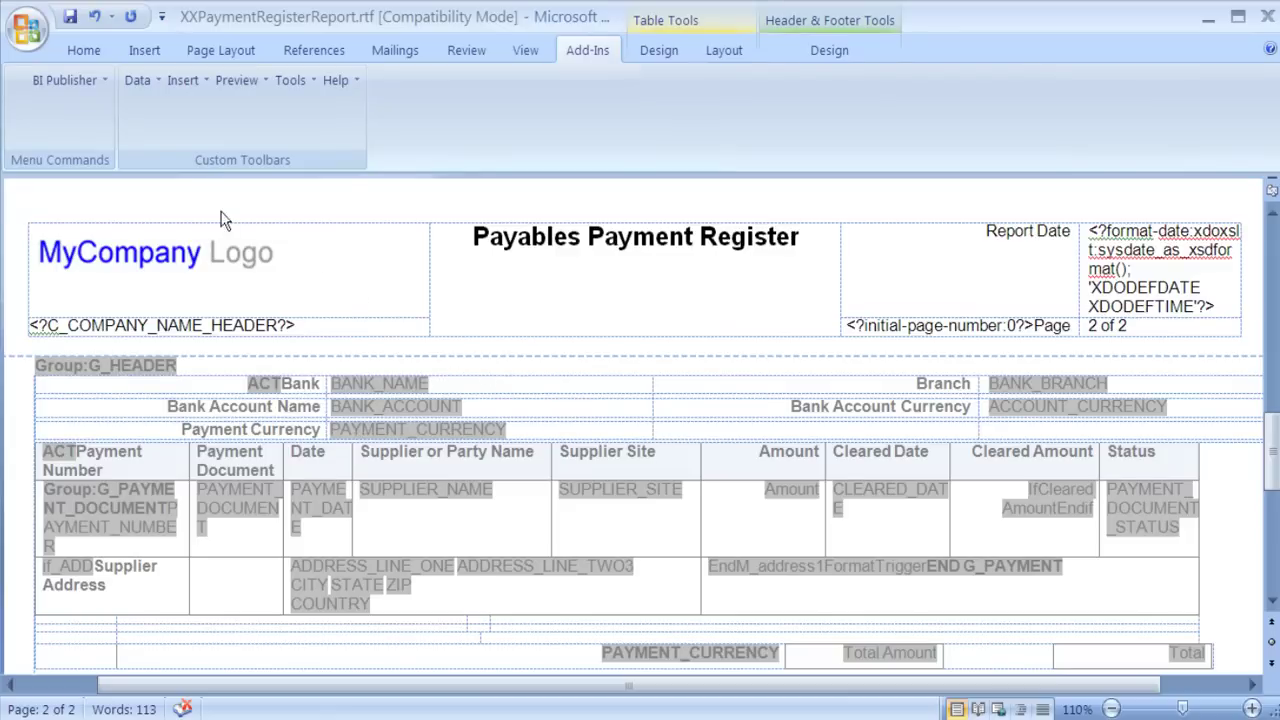
click(75, 80)
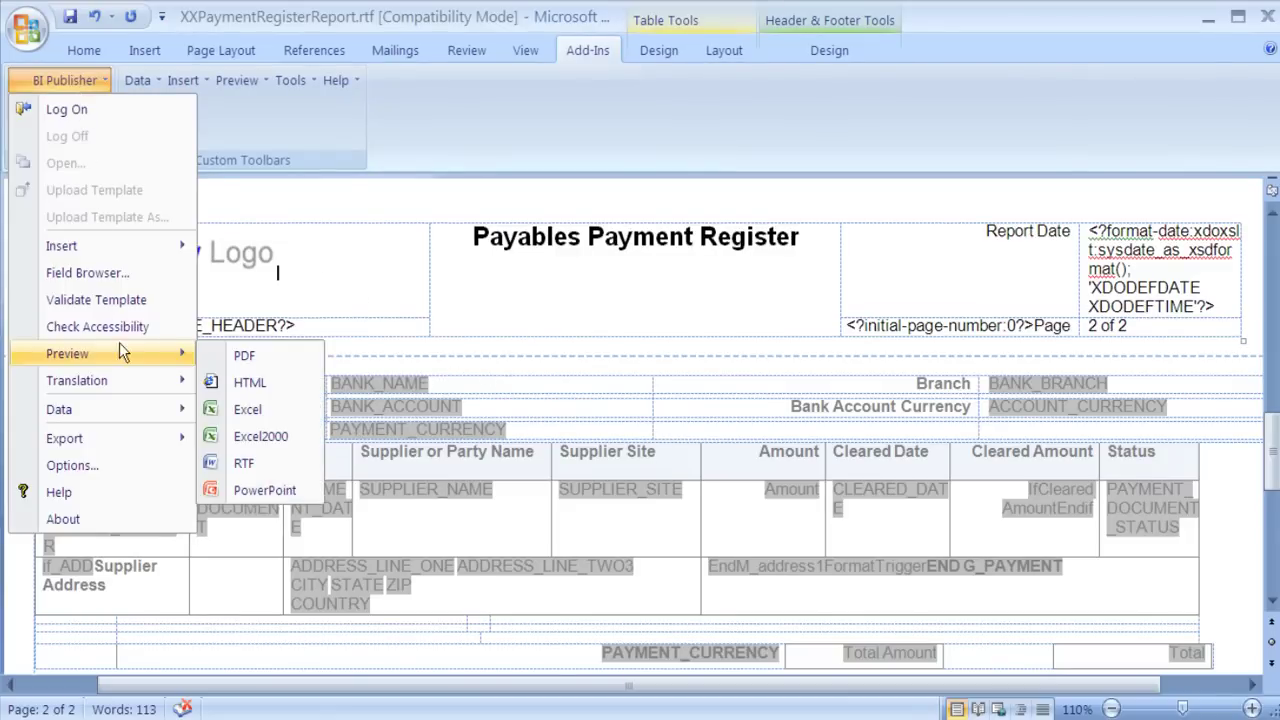
click(268, 358)
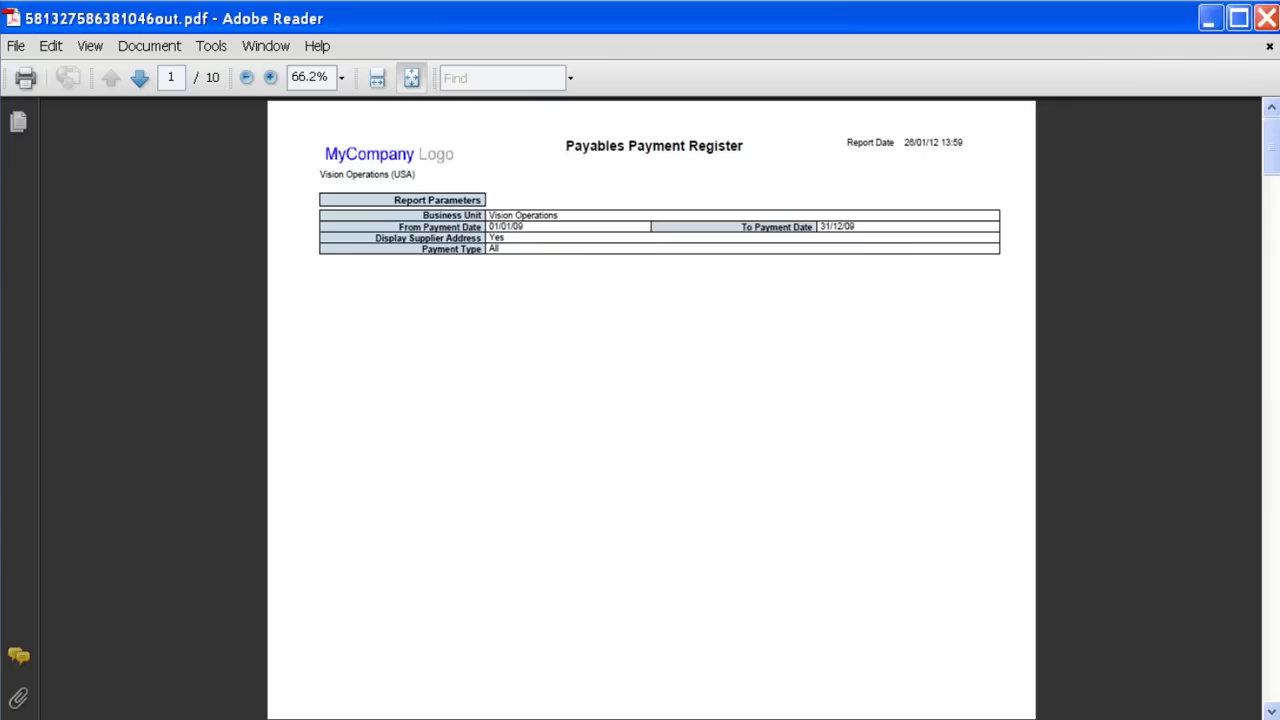
Scroll the PDF preview to check the MyCompany logo and the Payment Document column
scroll(277, 355, down, 2)
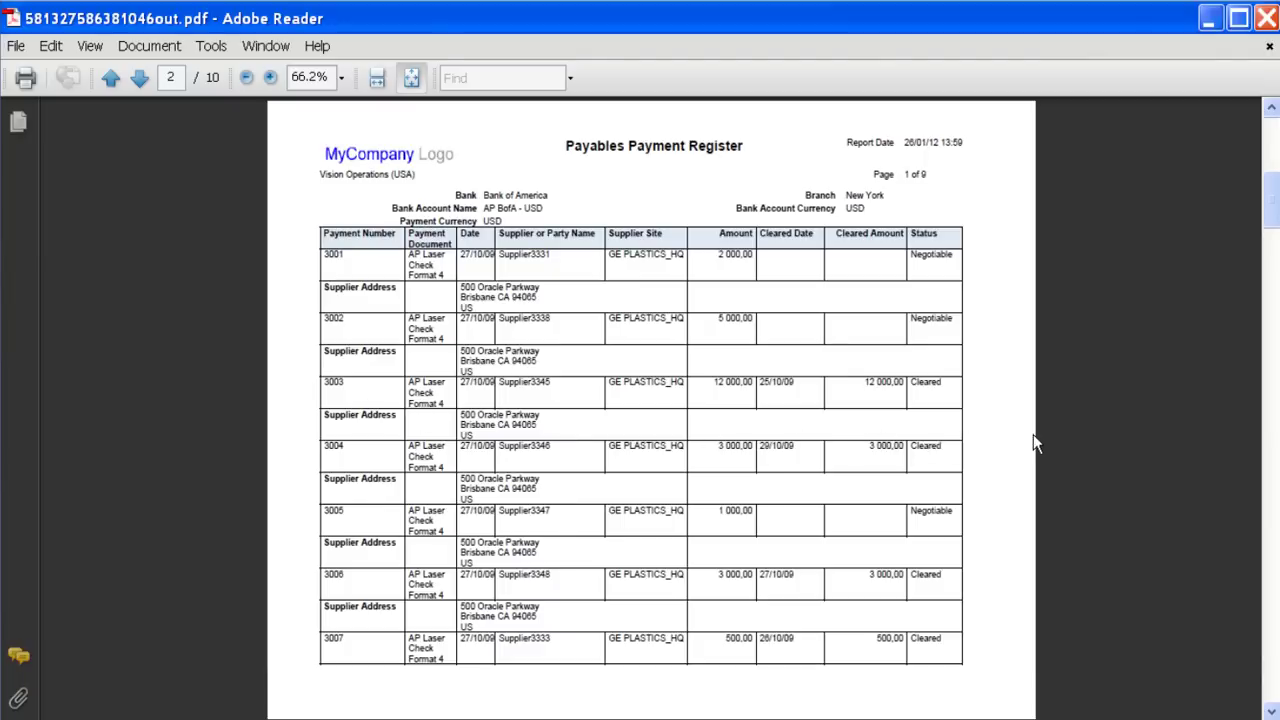
scroll(1033, 434, down, 5)
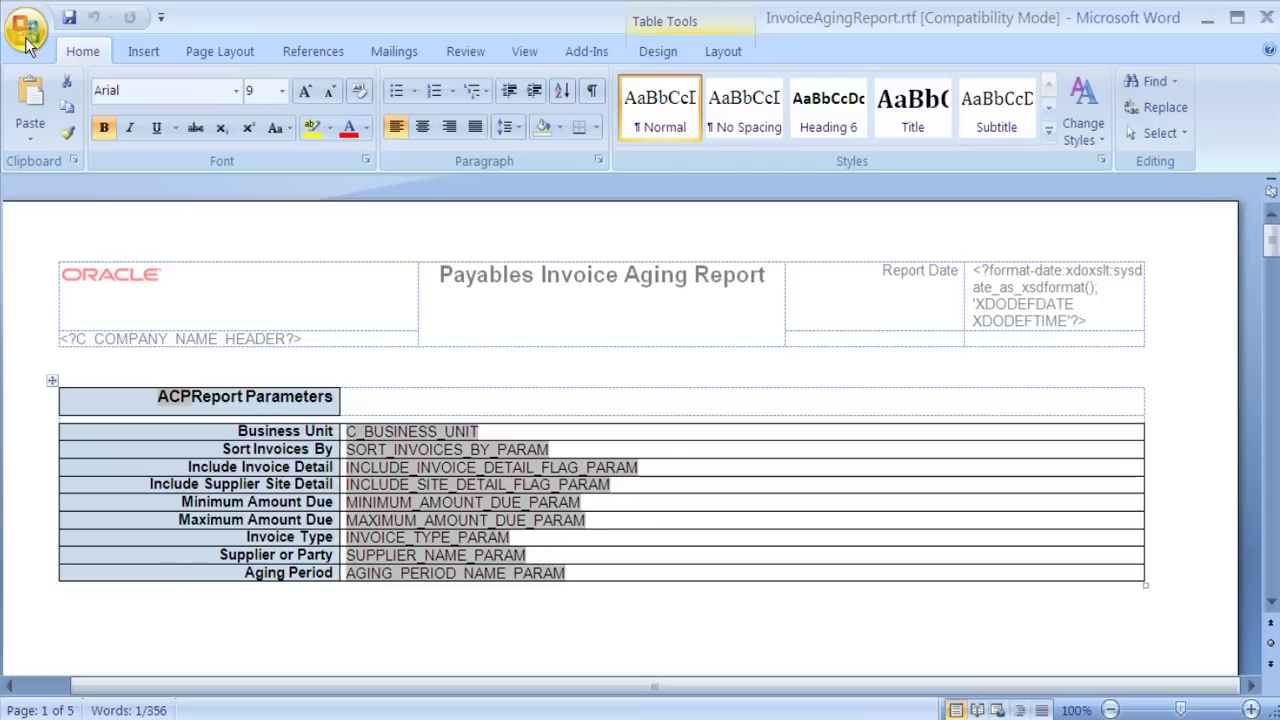
Save the Invoice Aging template as XXInvoiceAgingReport.rtf in Rich Text Format
key(F12)
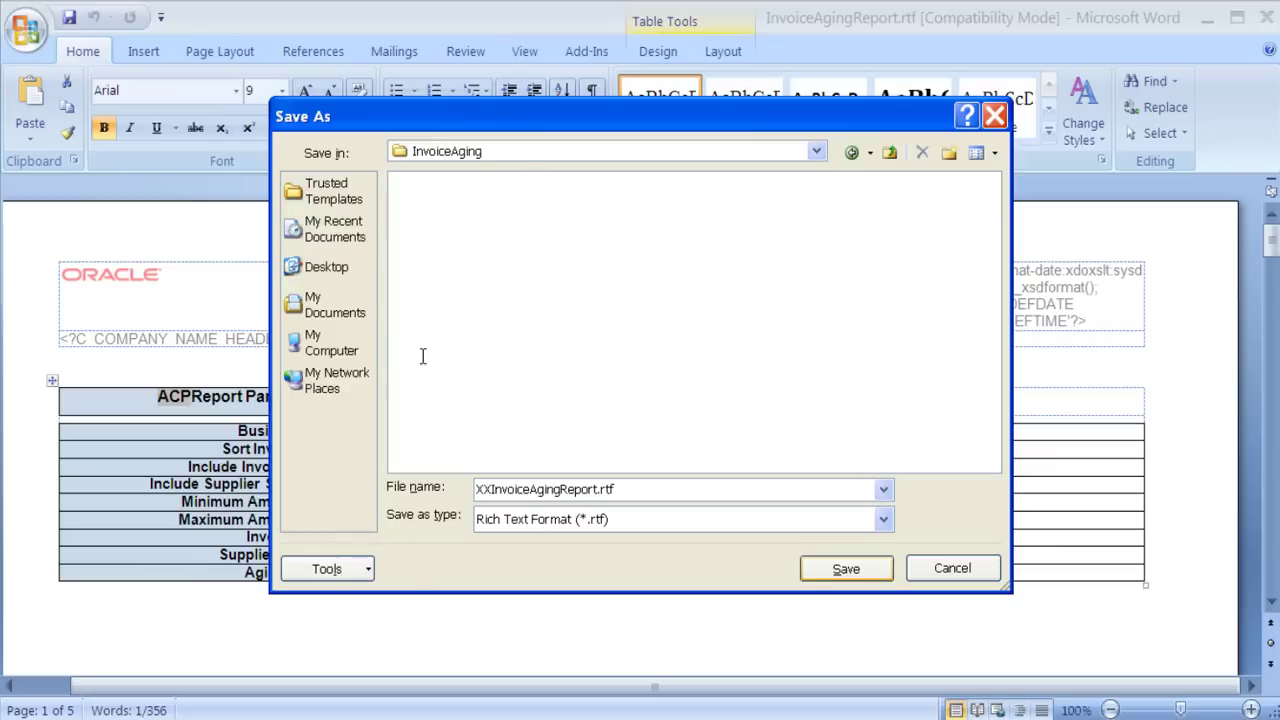
click(846, 568)
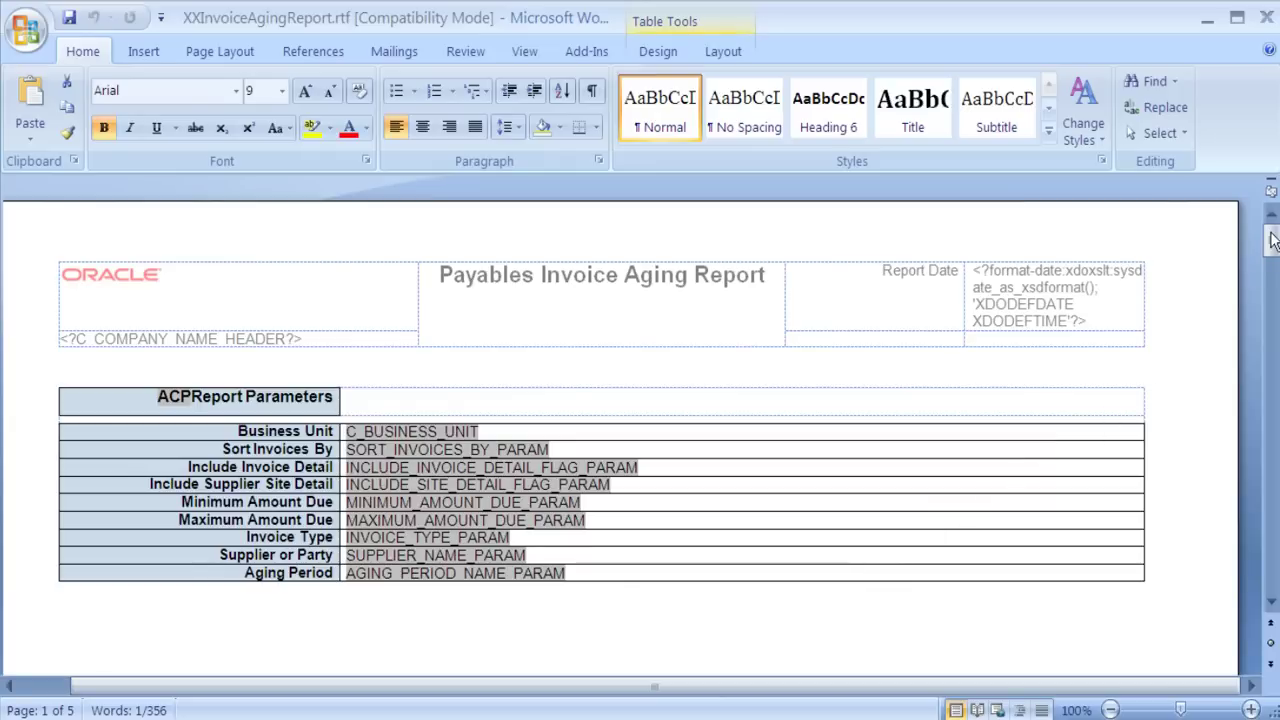
drag(1272, 240, 1272, 327)
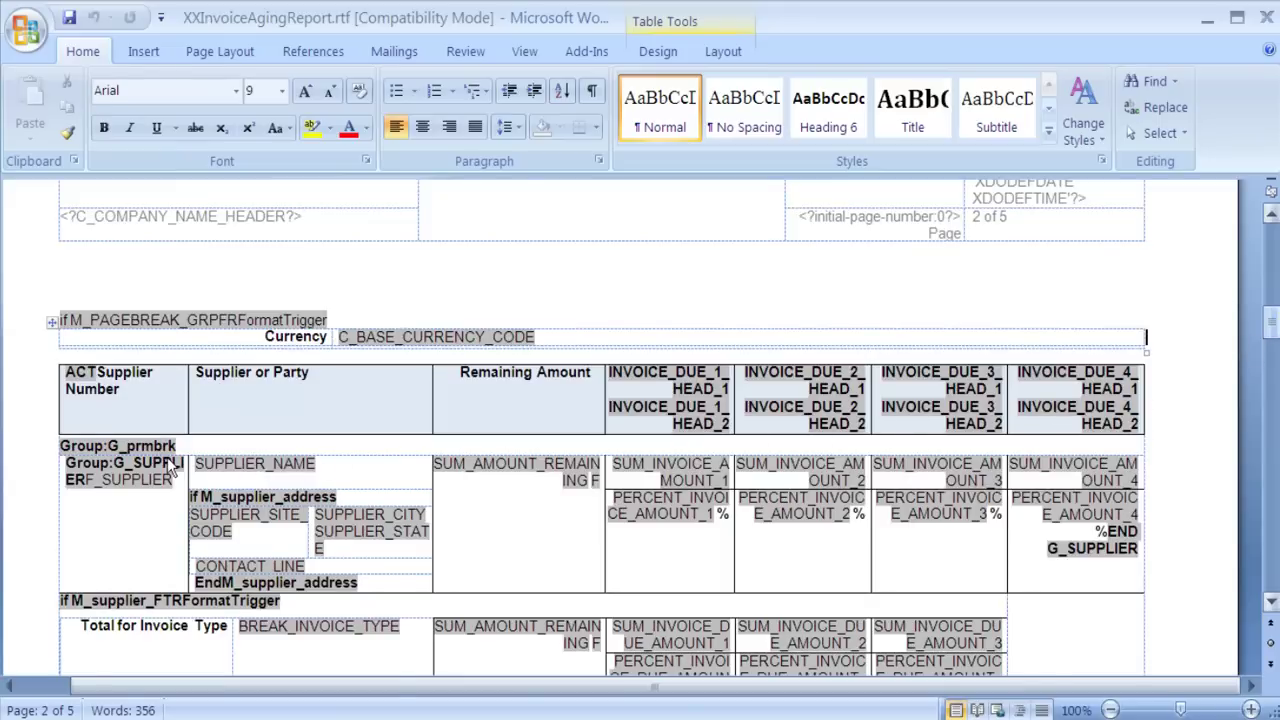
Review the Group:G_SUPPLIER field's Advanced code sorting suppliers by remaining amount descending
double_click(104, 466)
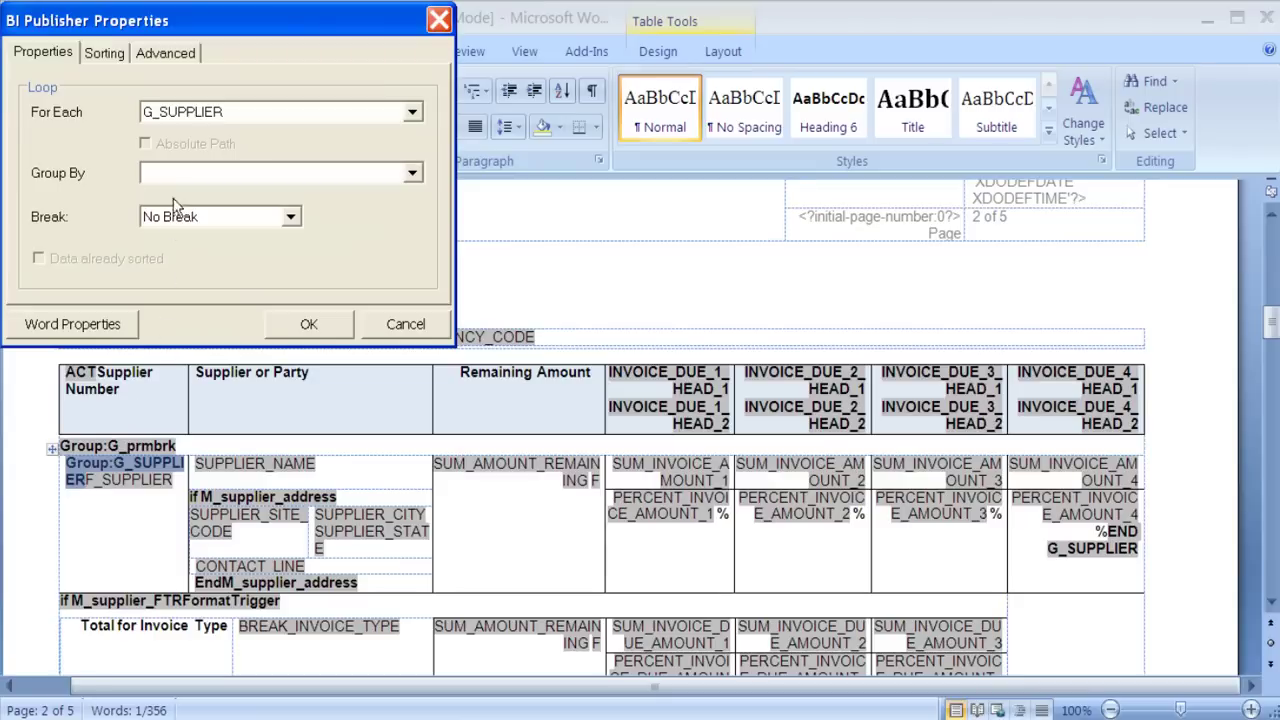
click(185, 54)
click(298, 187)
text(<?sort:C_SUM_V_DUE_REMAINING;'descending';data-type='number'?>)
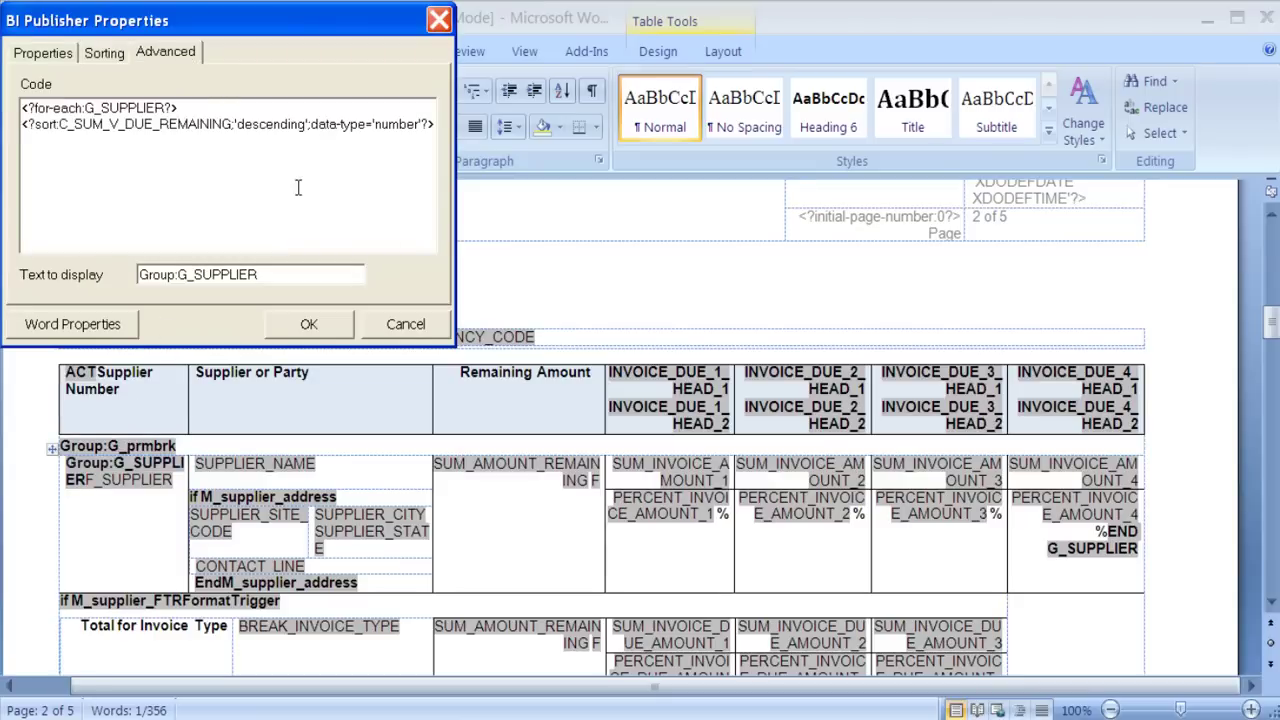
click(309, 326)
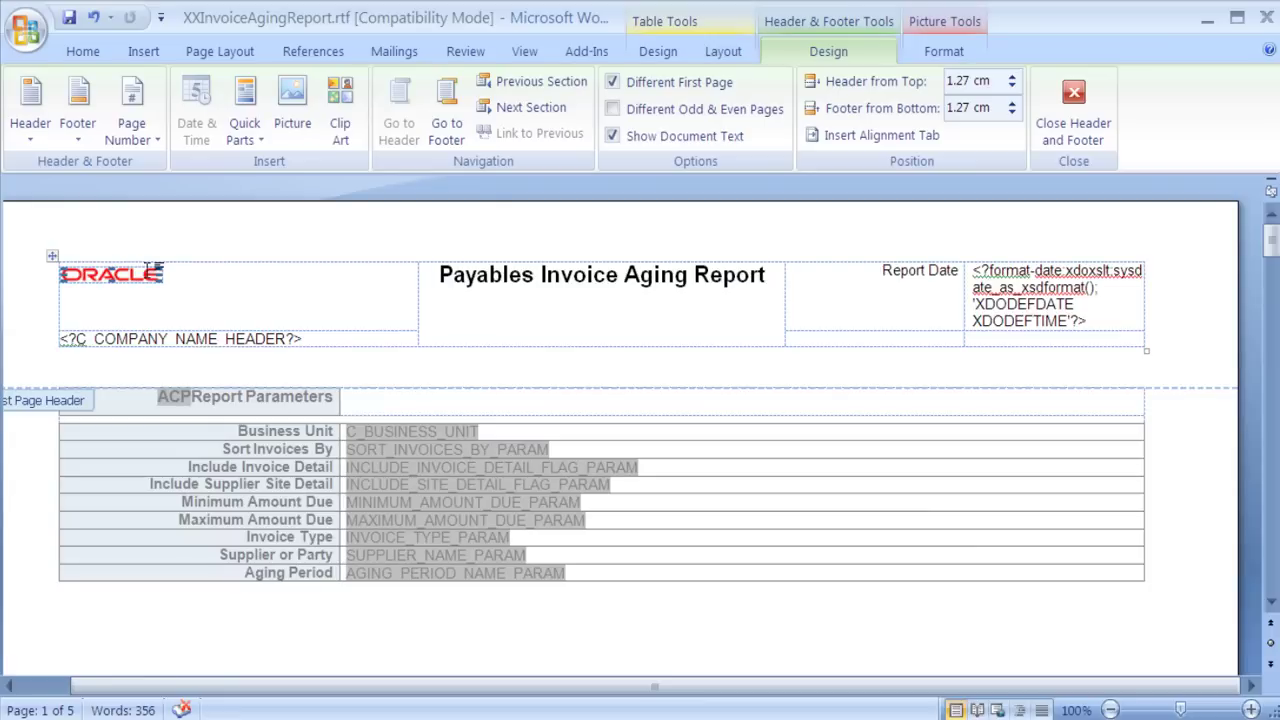
Delete the ORACLE logo from the first-page header and insert mycompany_logo.gif in its place
key(Delete)
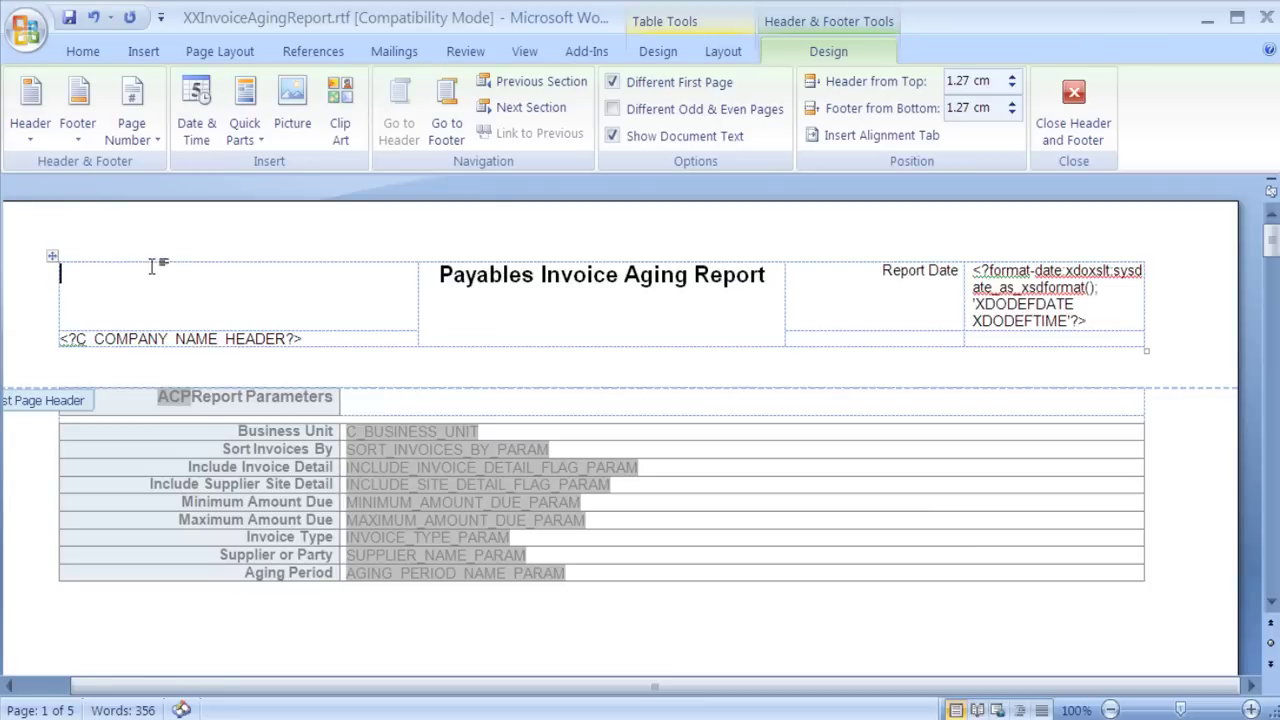
click(150, 50)
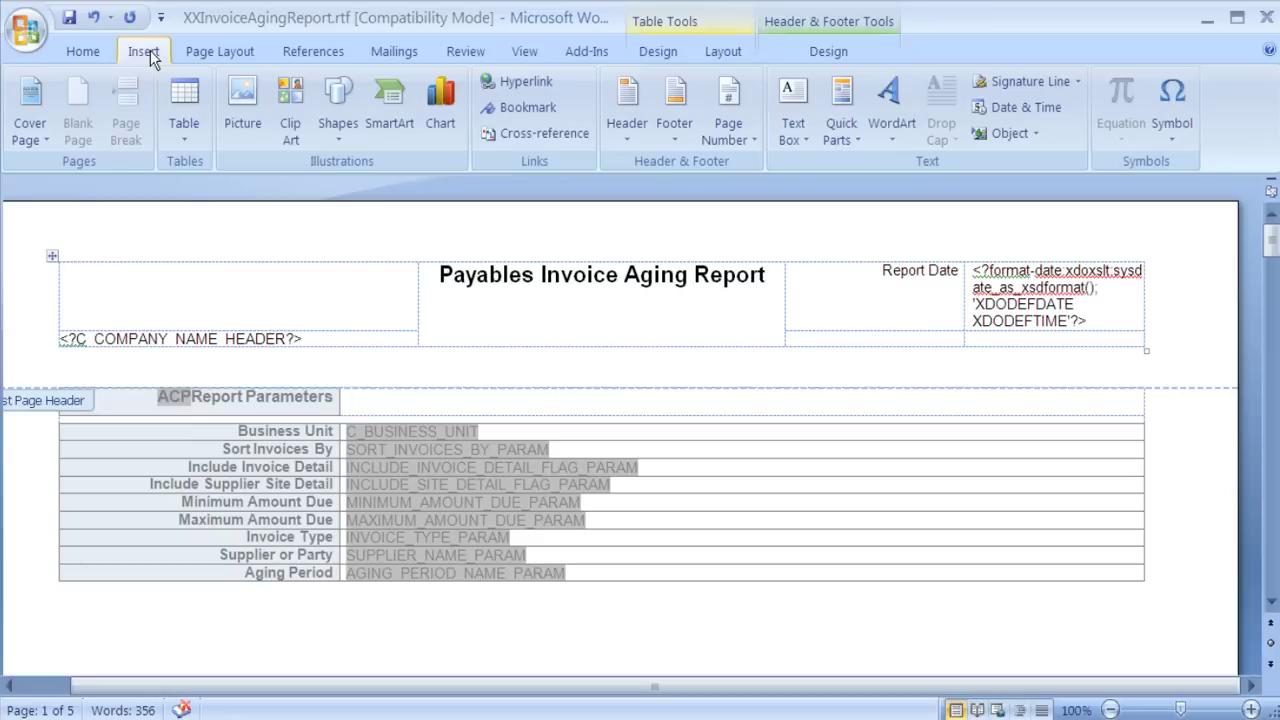
click(242, 115)
click(403, 205)
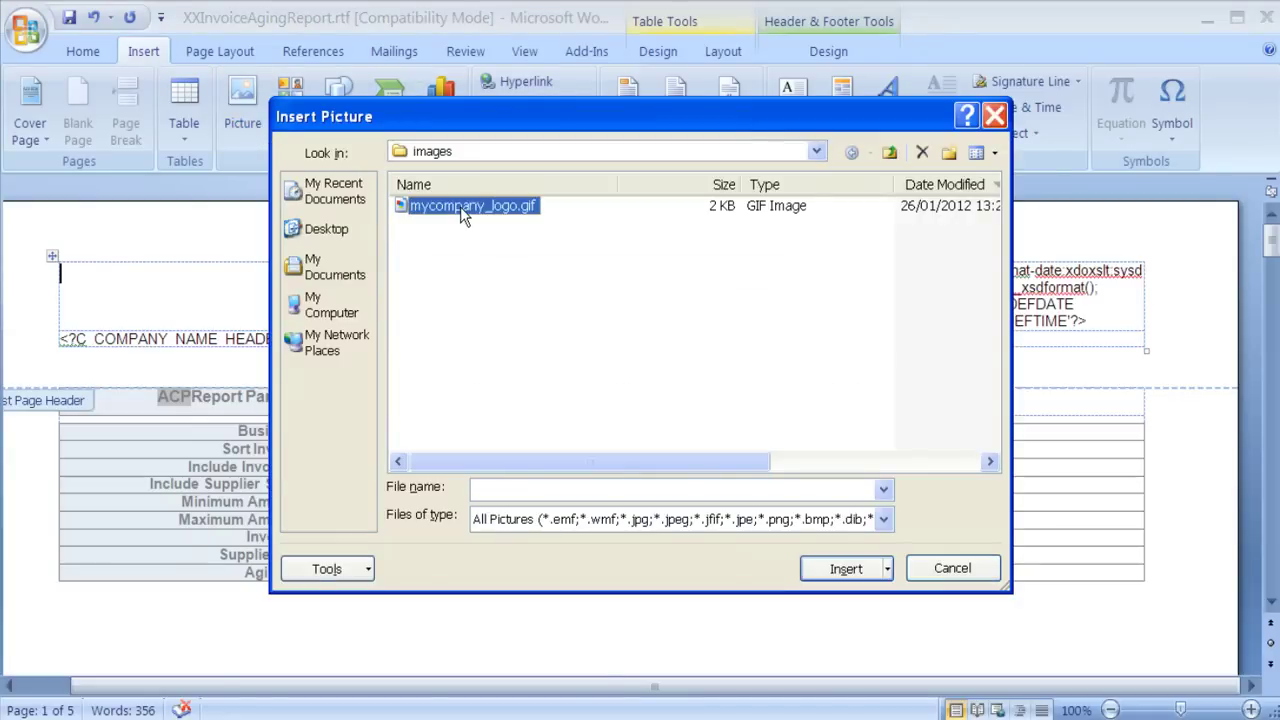
click(816, 569)
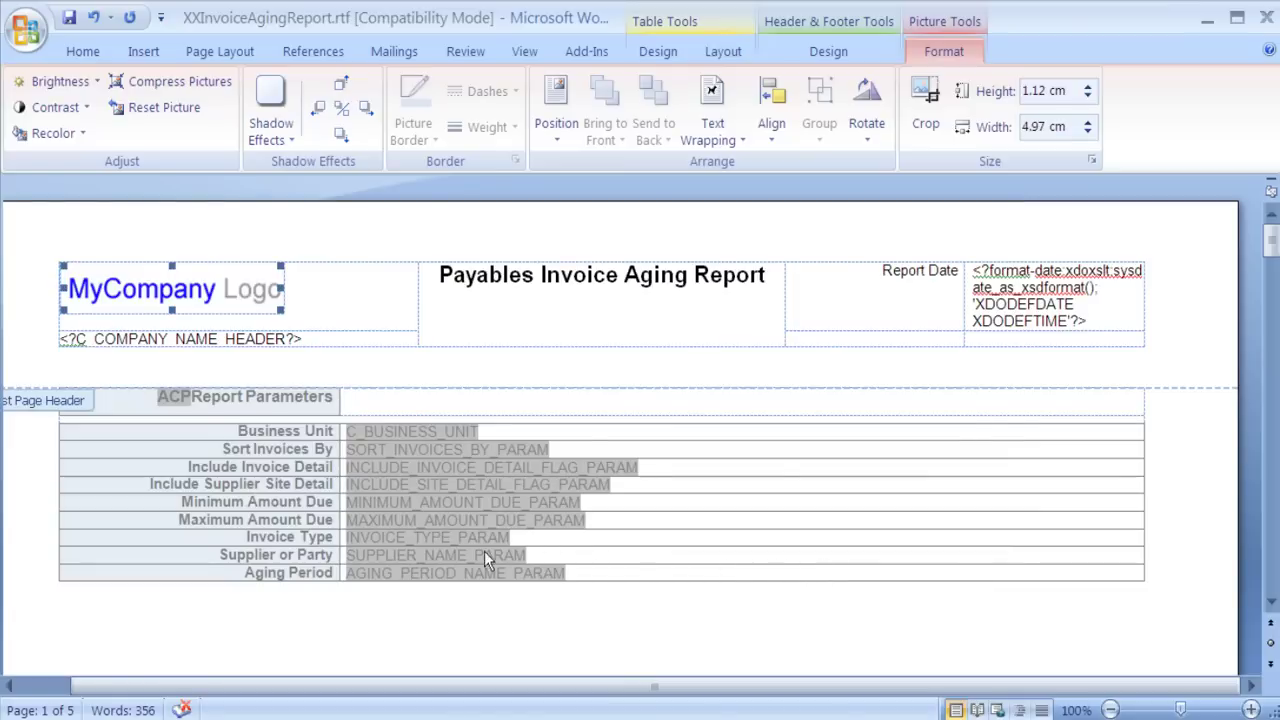
Copy the MyCompany logo and paste it over the ORACLE logo in the page-2 header
key(ctrl+c)
scroll(141, 489, down, 10)
click(140, 472)
key(ctrl+v)
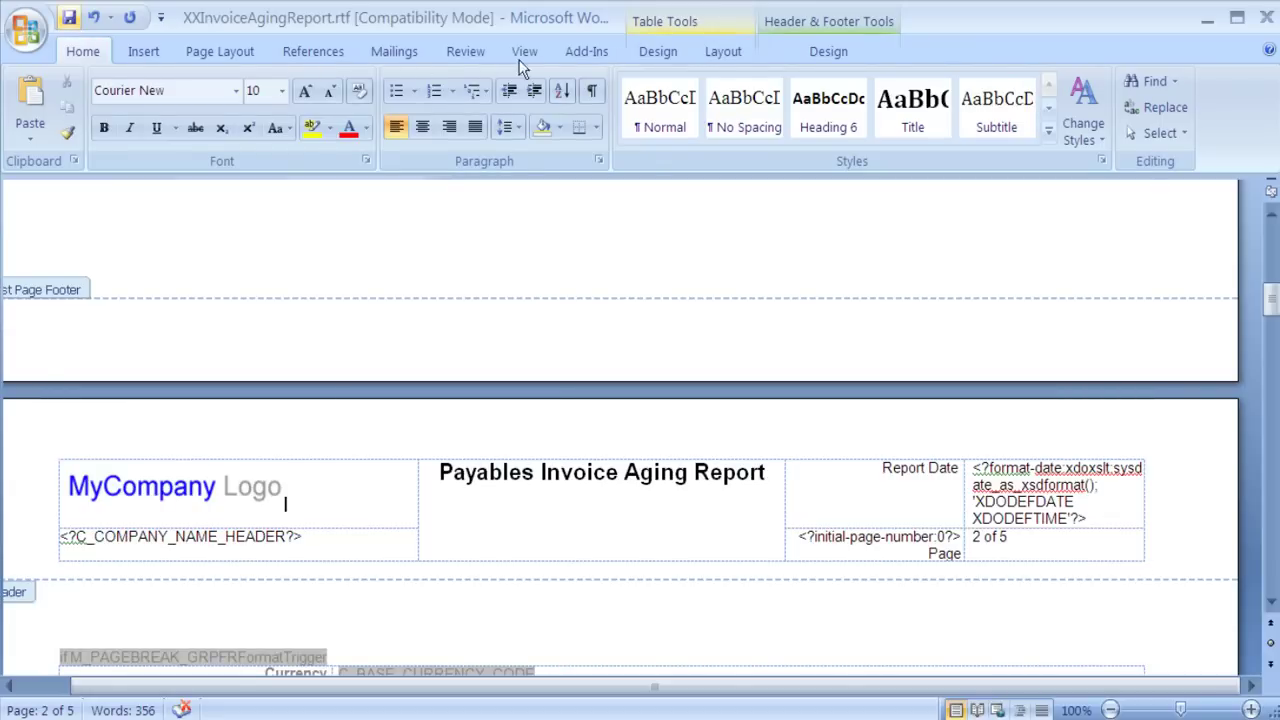
Load InvoiceAging.xml as BI Publisher sample data, then preview the Invoice Aging template as PDF
click(576, 55)
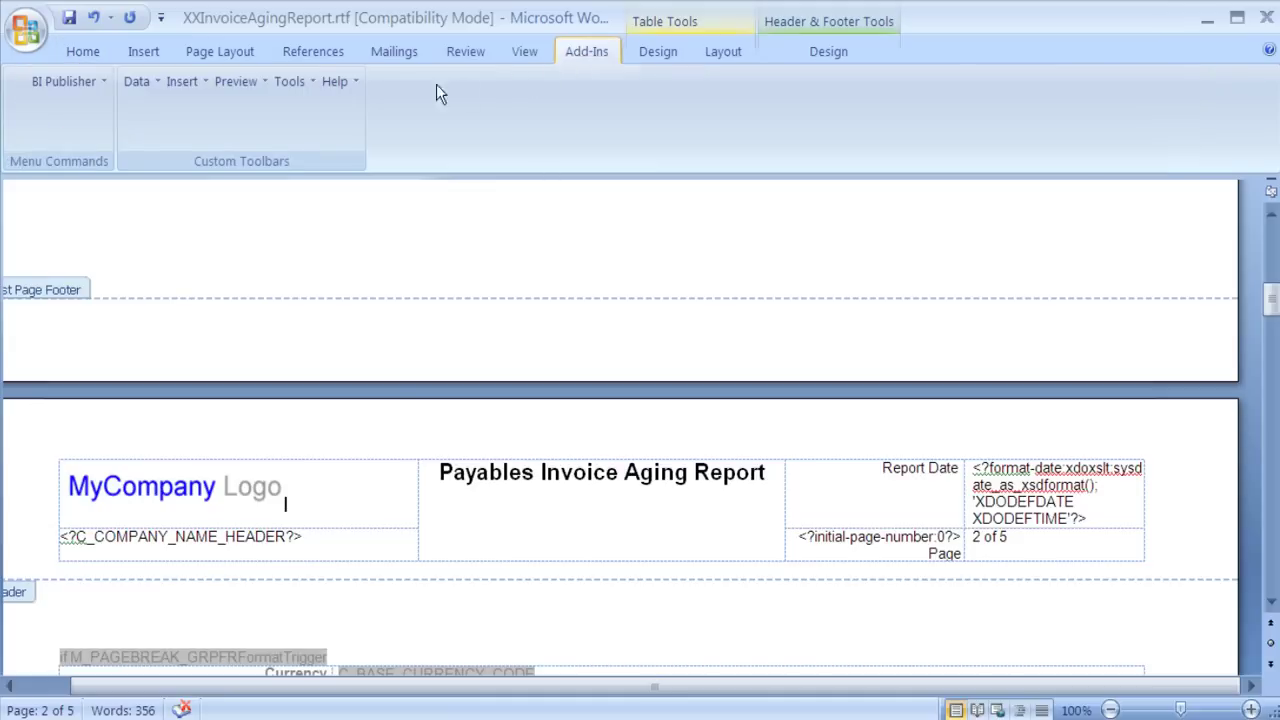
click(75, 80)
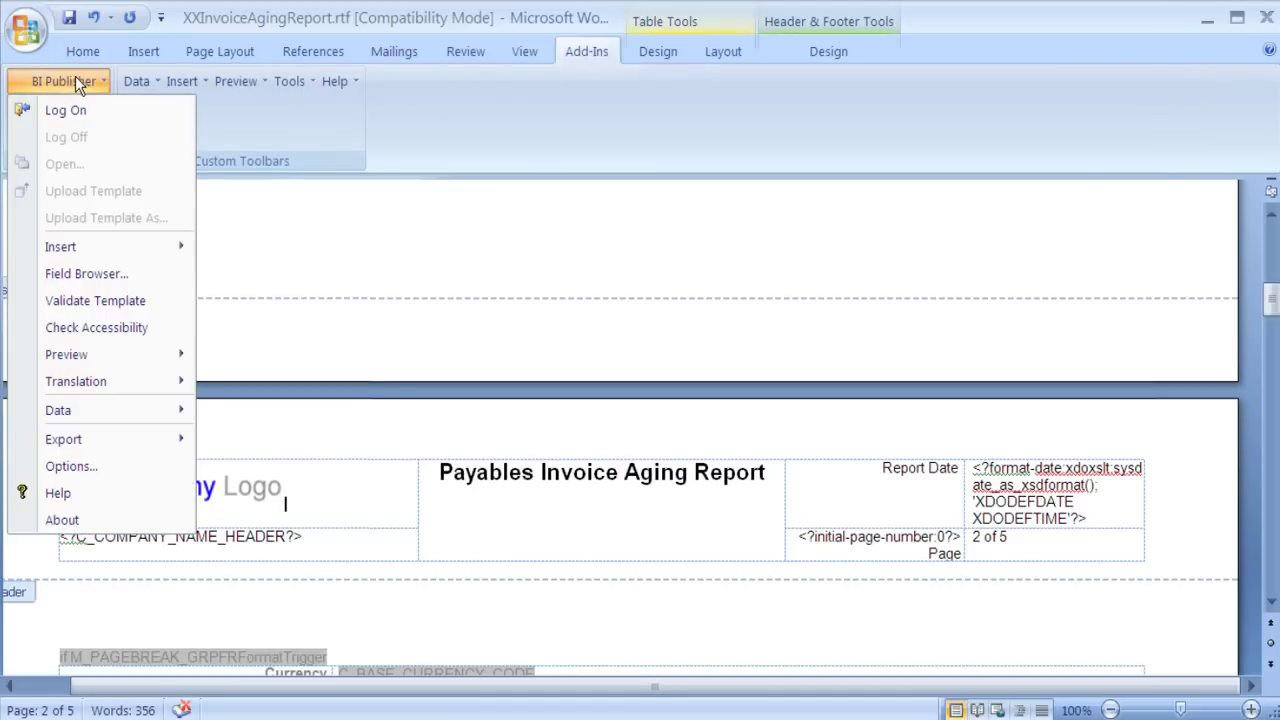
mouse_move(92, 411)
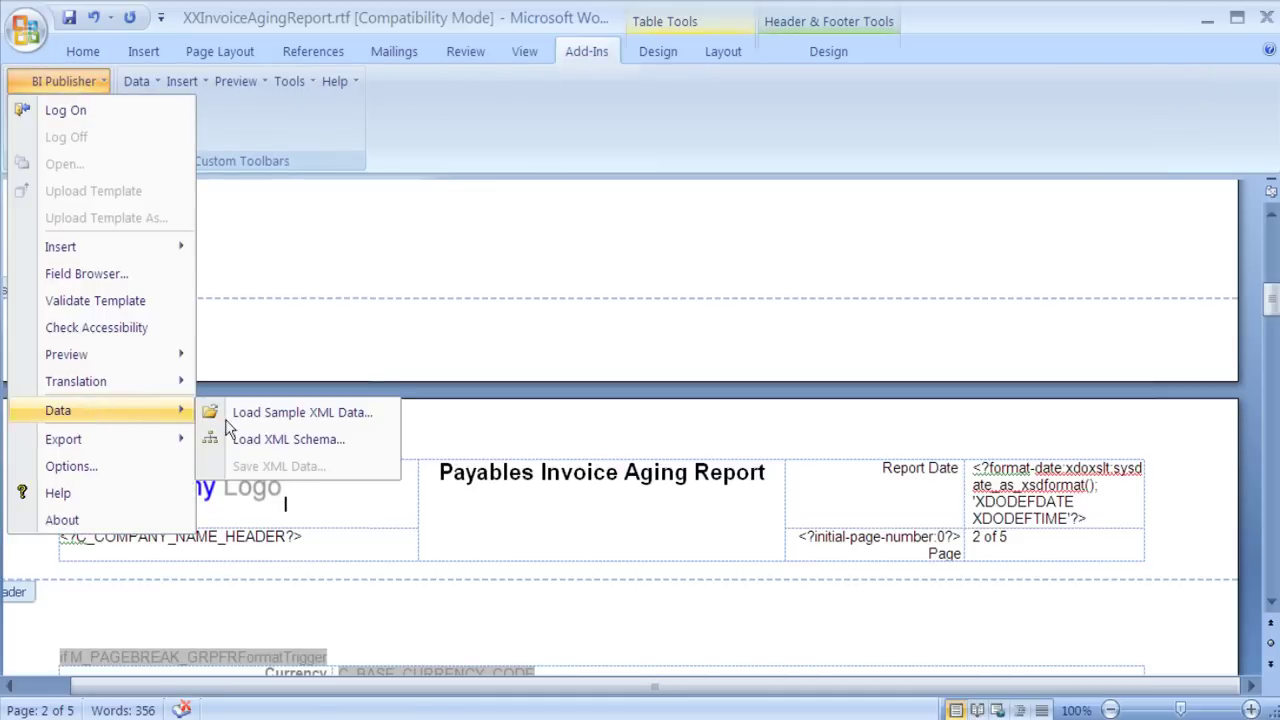
click(276, 410)
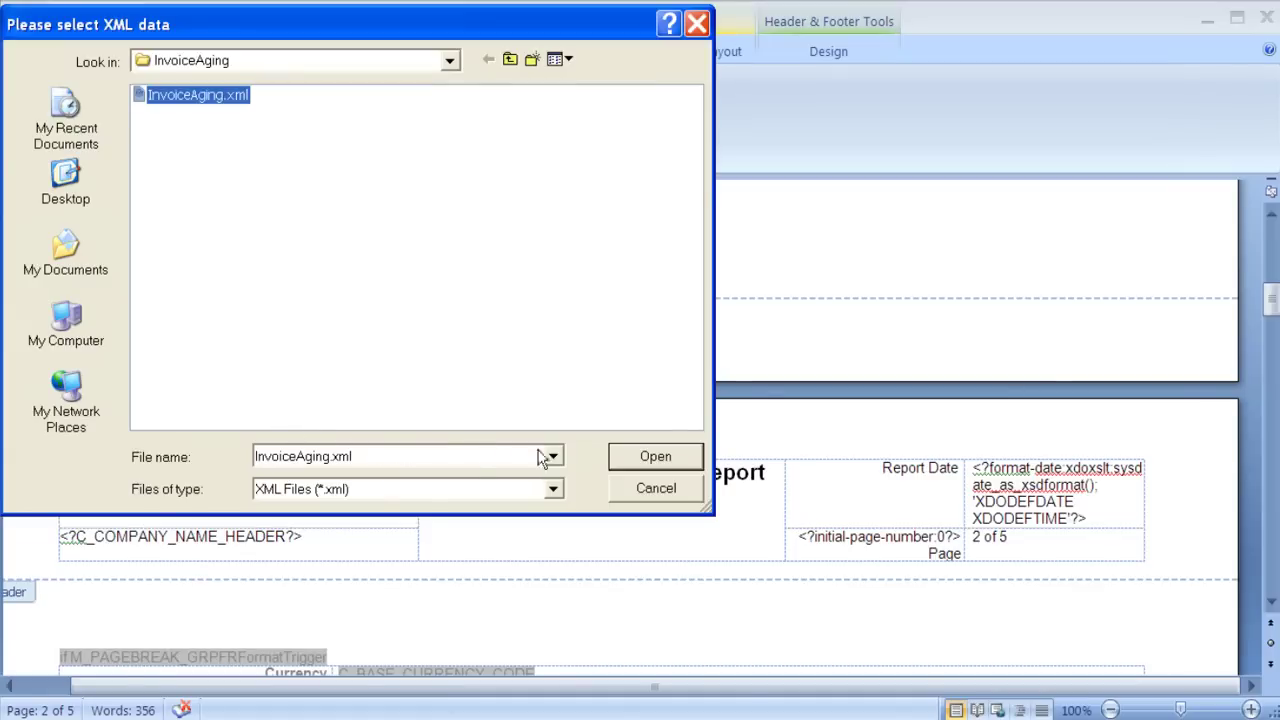
click(640, 458)
click(630, 432)
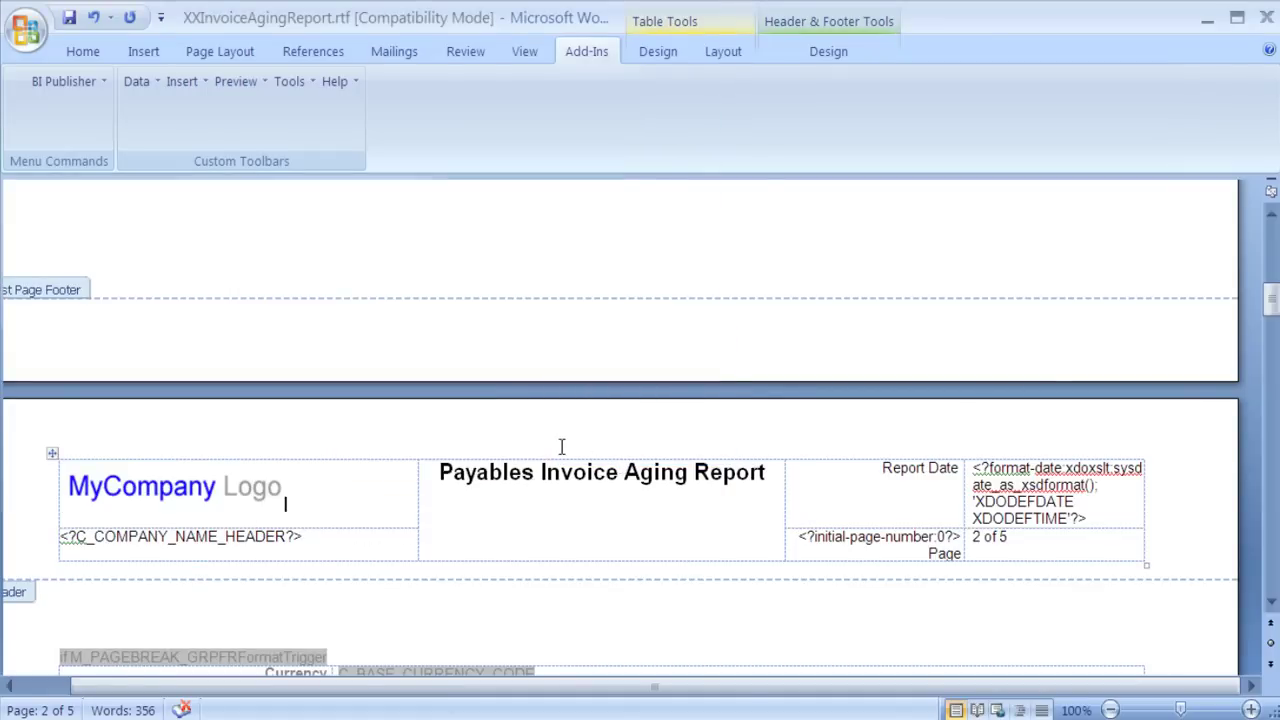
click(87, 85)
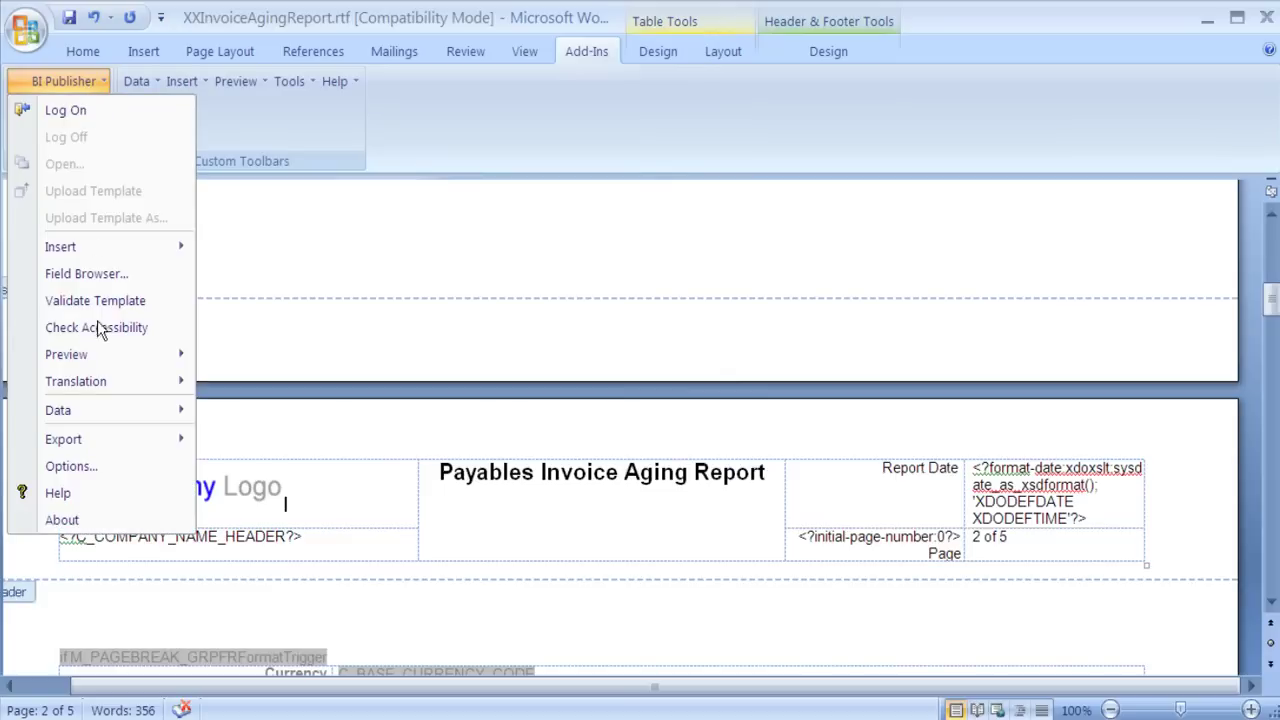
mouse_move(114, 357)
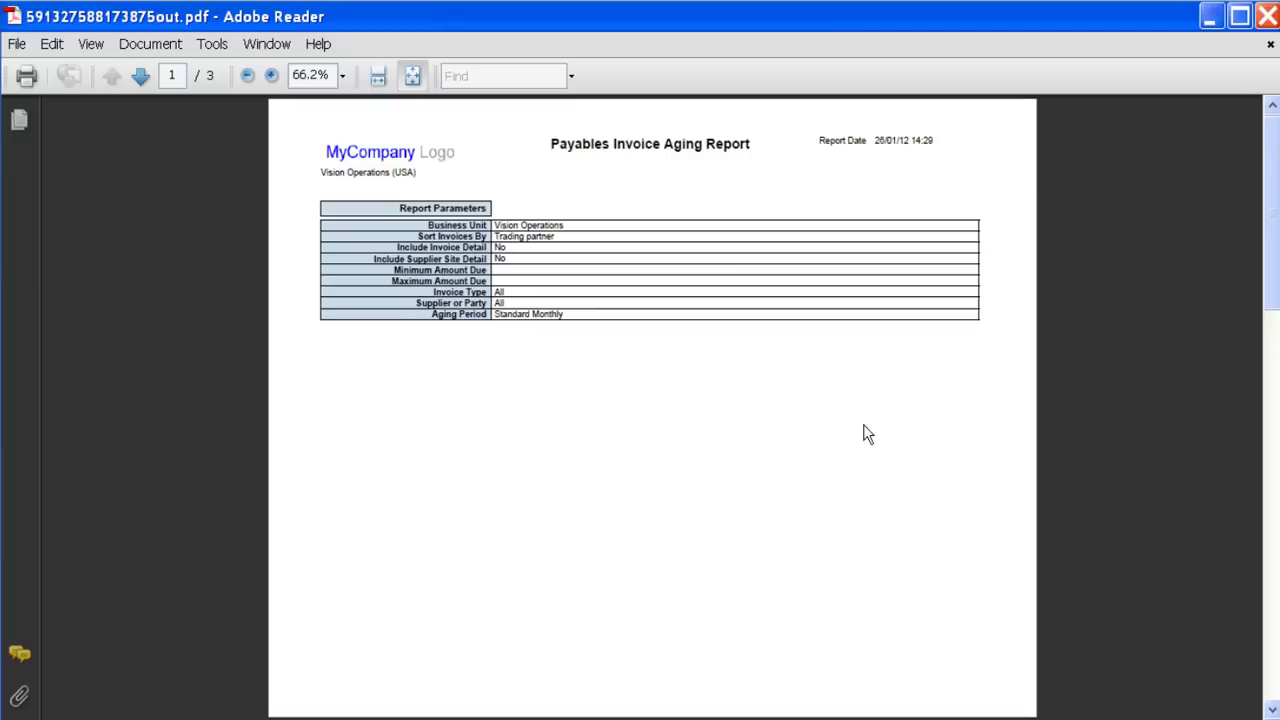
Move to page 2 of the PDF, then switch back to Word's CashRequirementReport.rtf template
key(Right)
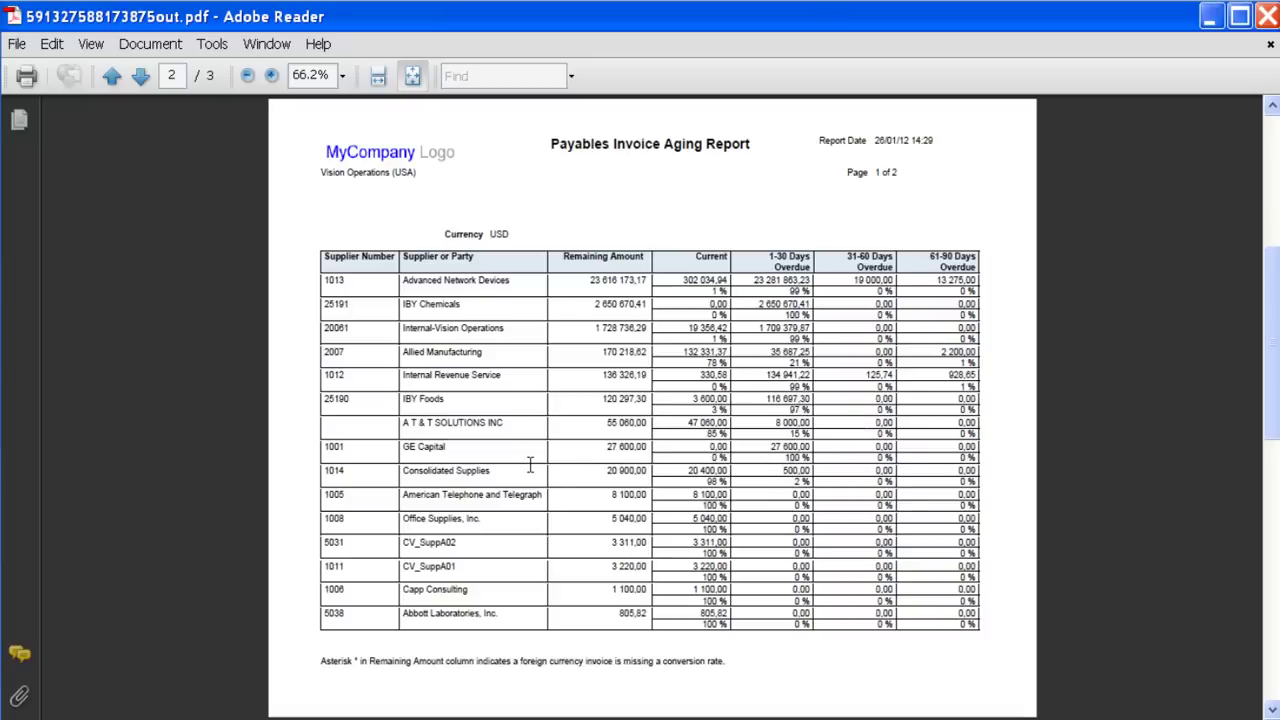
key(alt+Tab)
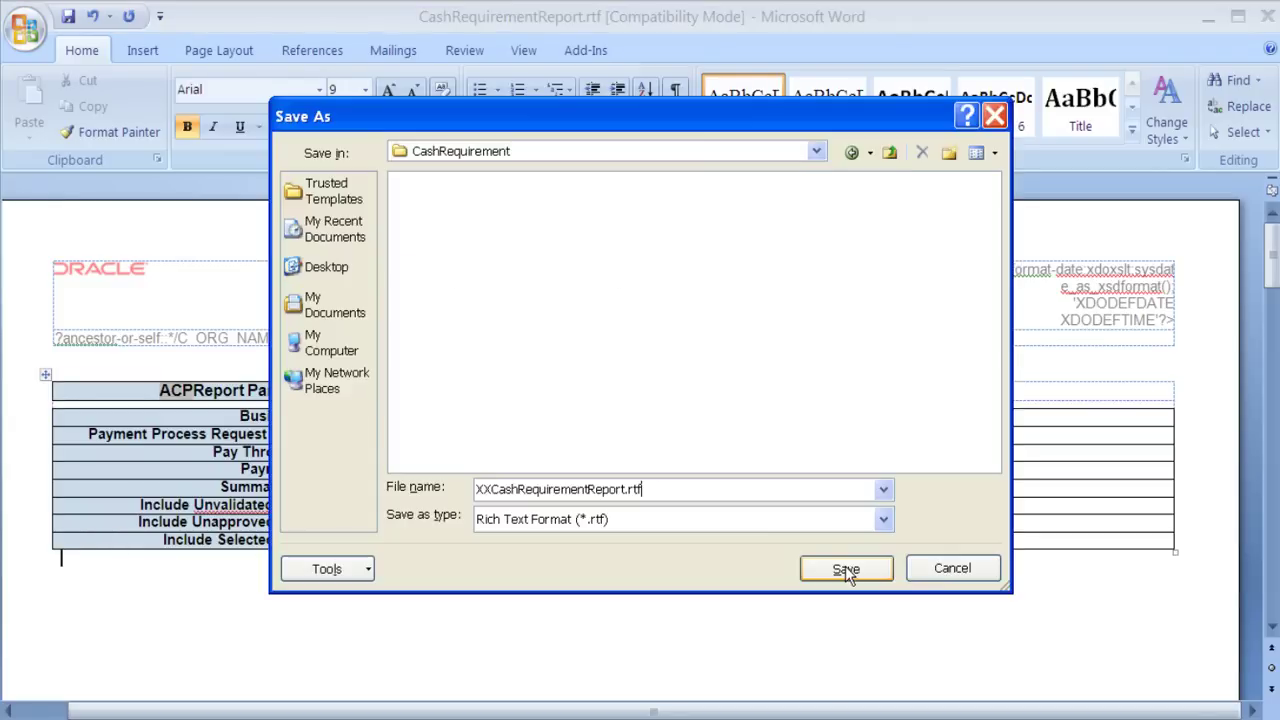
Save the template as XXCashRequirementReport.rtf and load CashRequirement.xml as its BI Publisher sample data
key(Return)
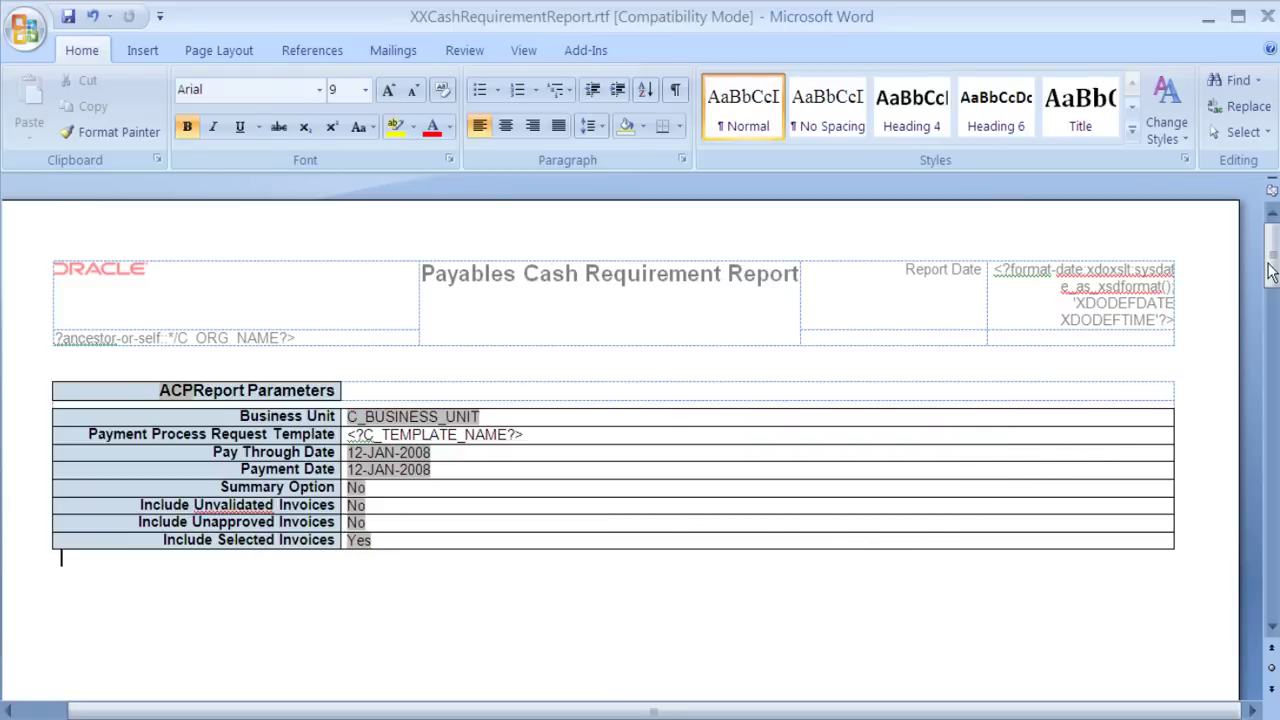
drag(1270, 272, 1268, 402)
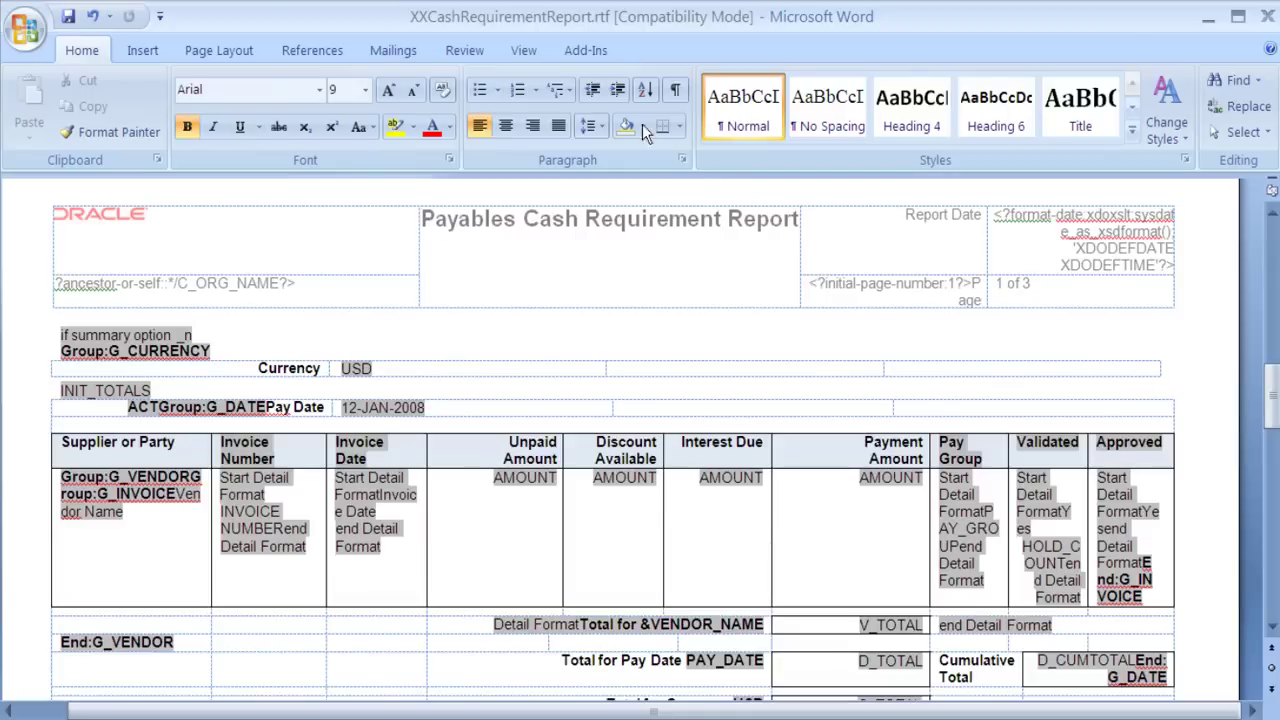
click(585, 50)
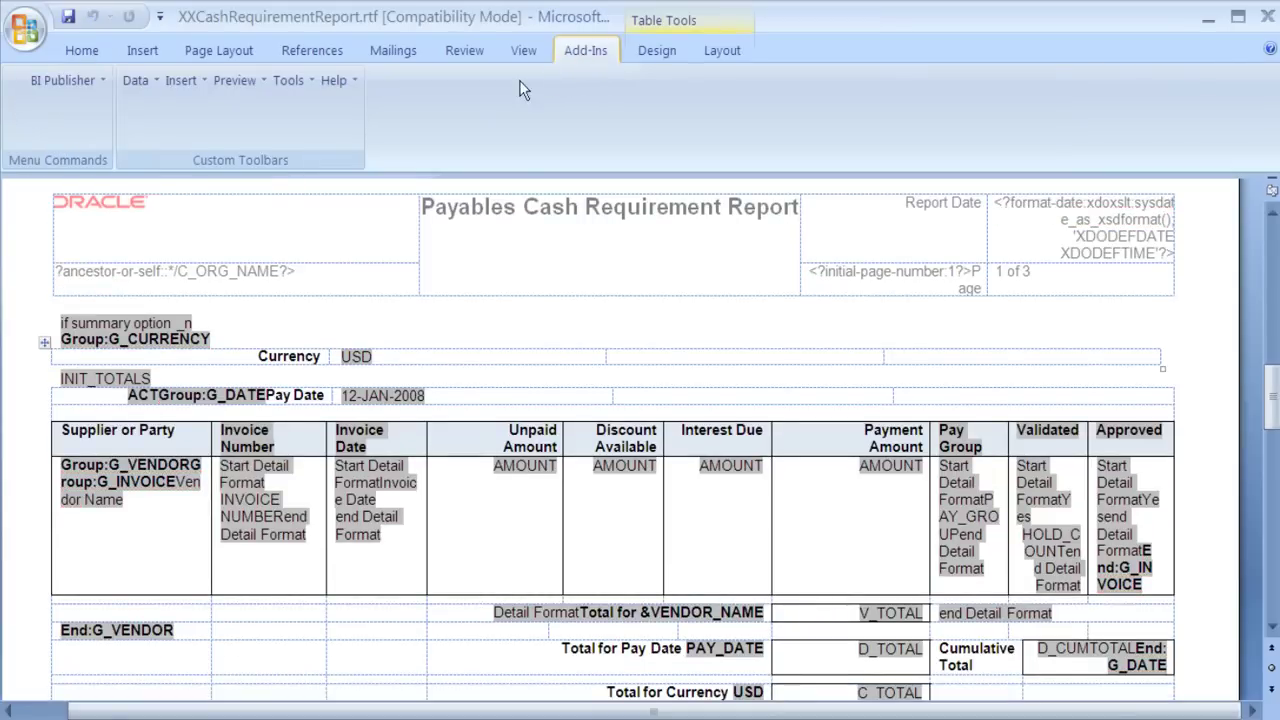
click(63, 80)
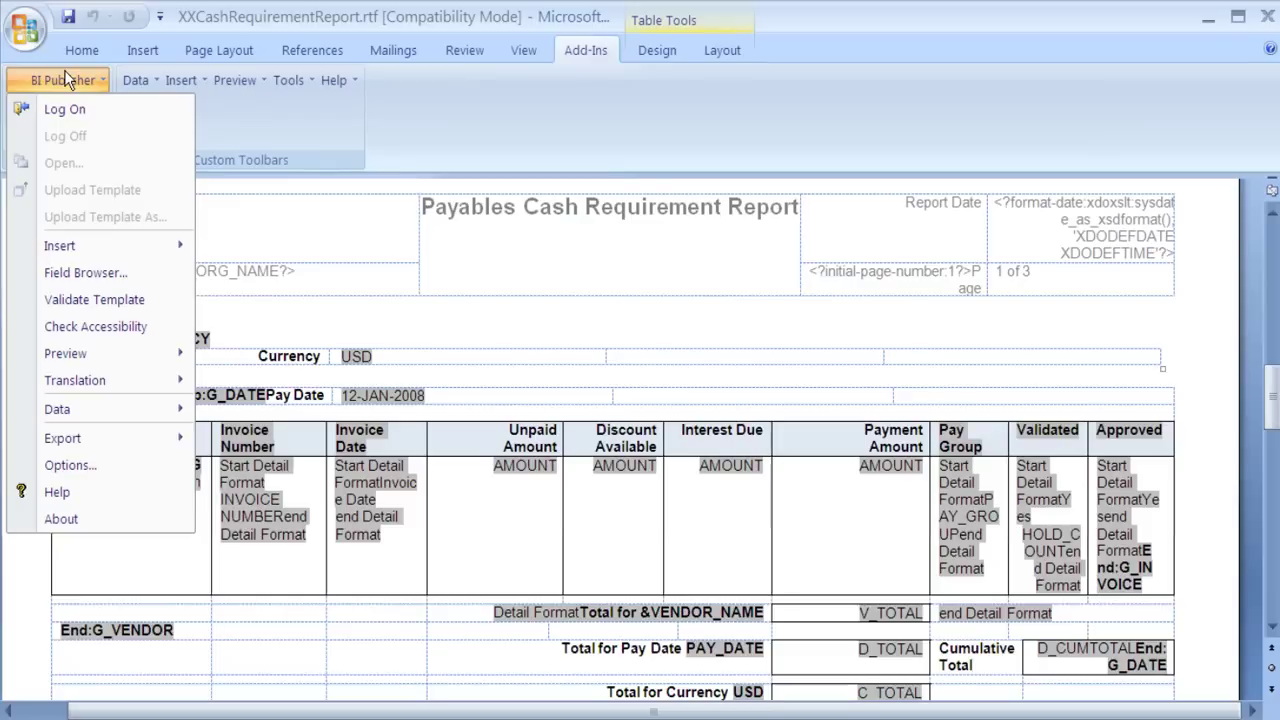
mouse_move(68, 410)
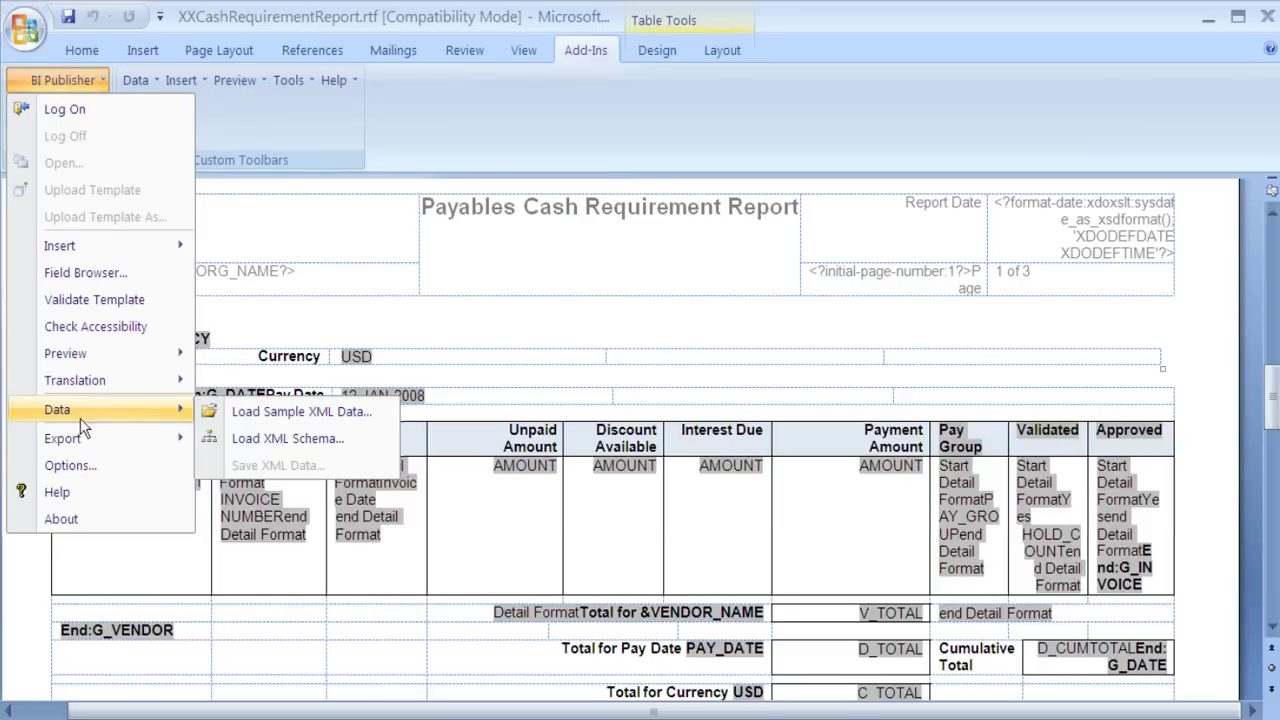
click(278, 417)
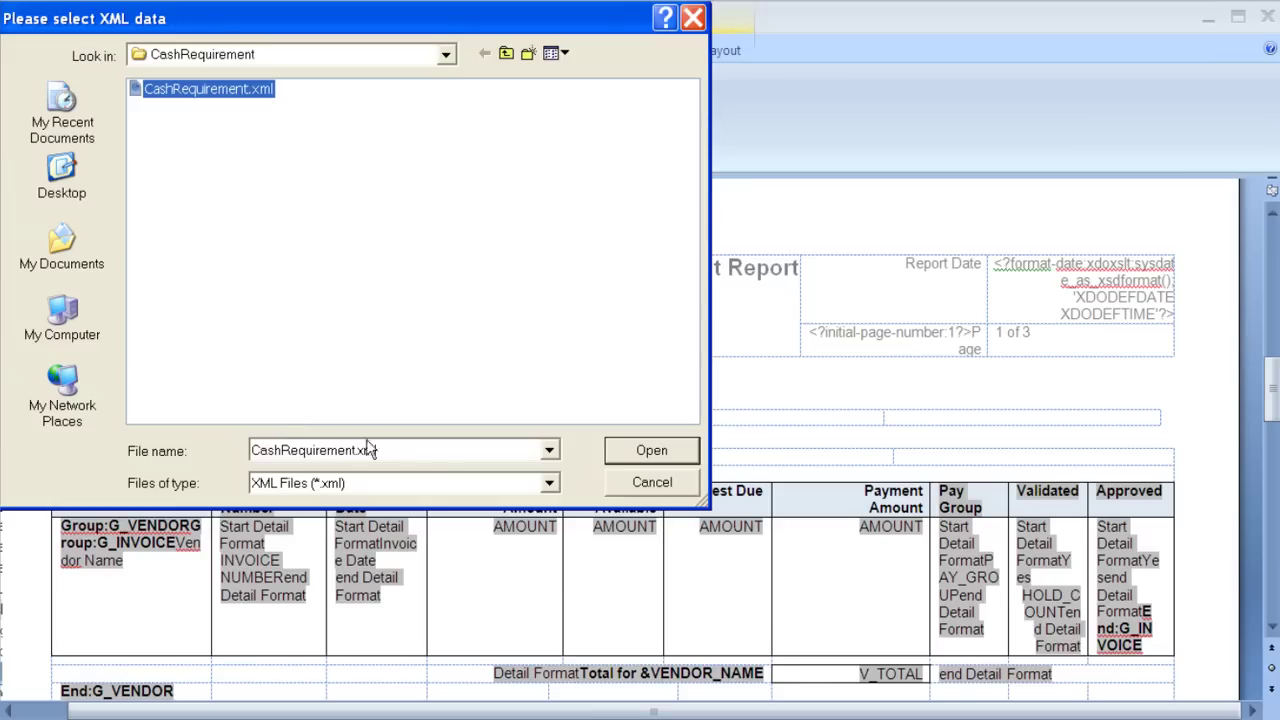
click(641, 443)
click(642, 433)
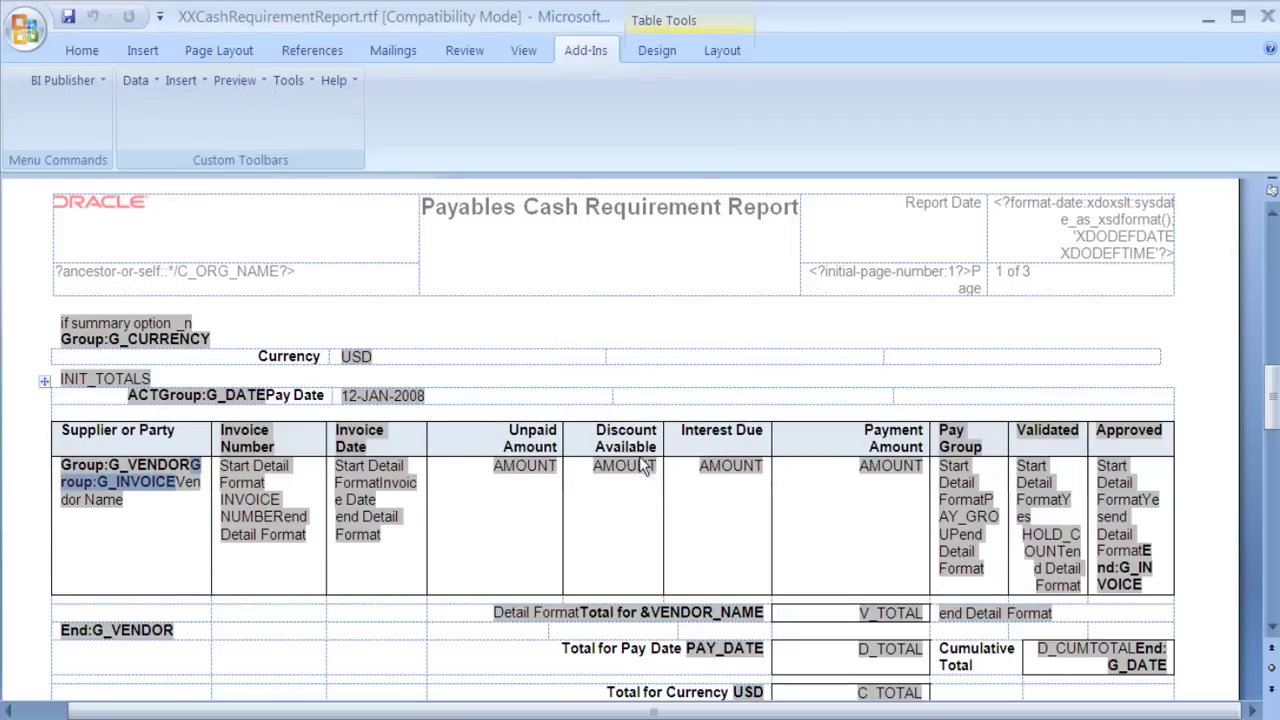
double_click(149, 477)
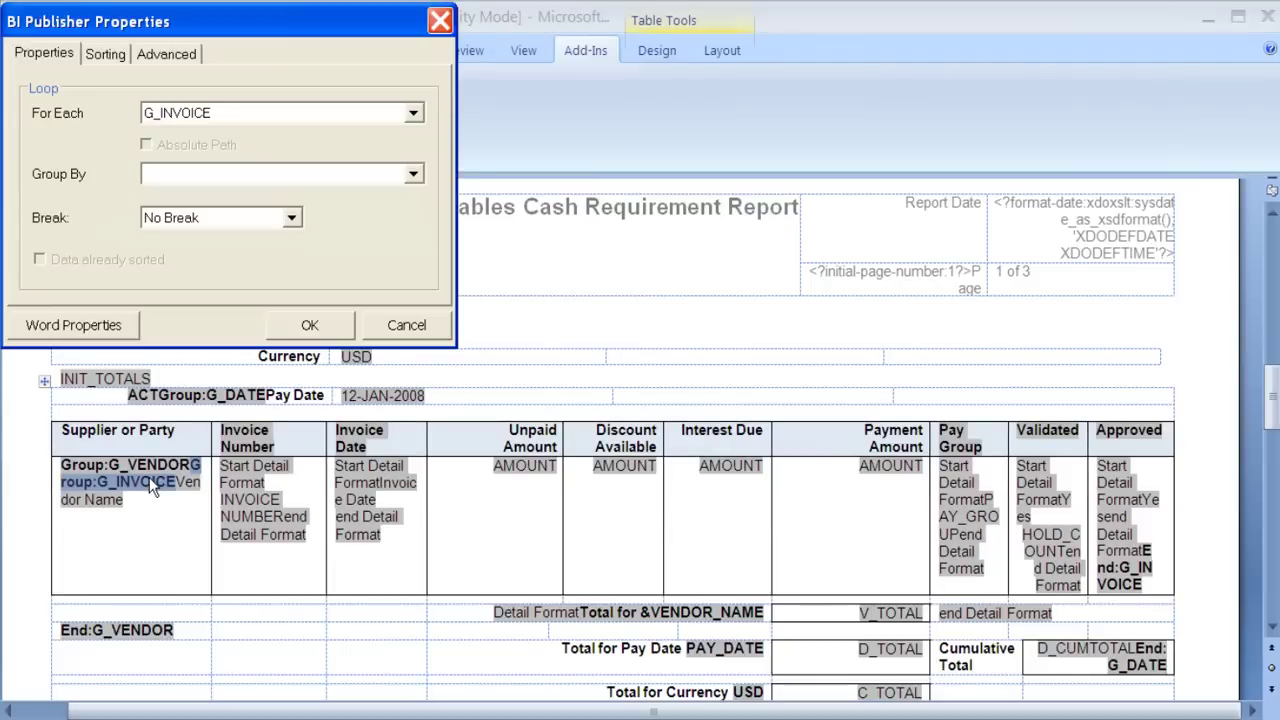
click(182, 50)
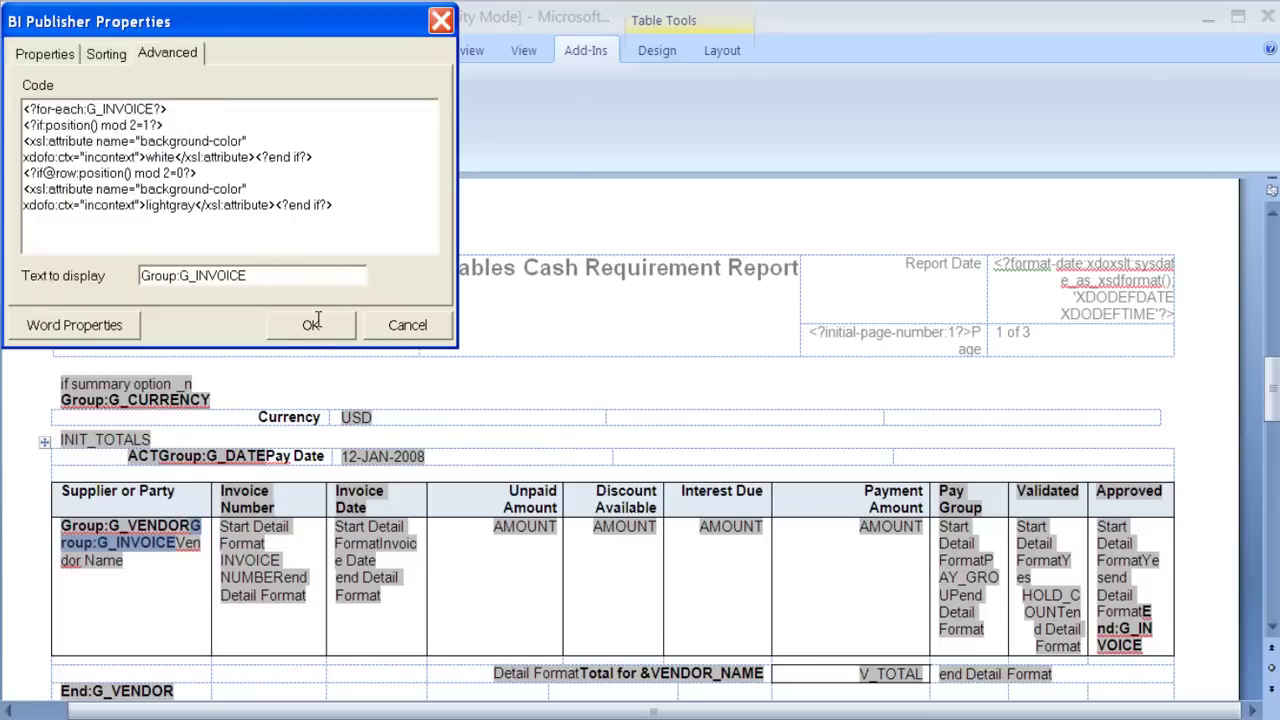
click(312, 324)
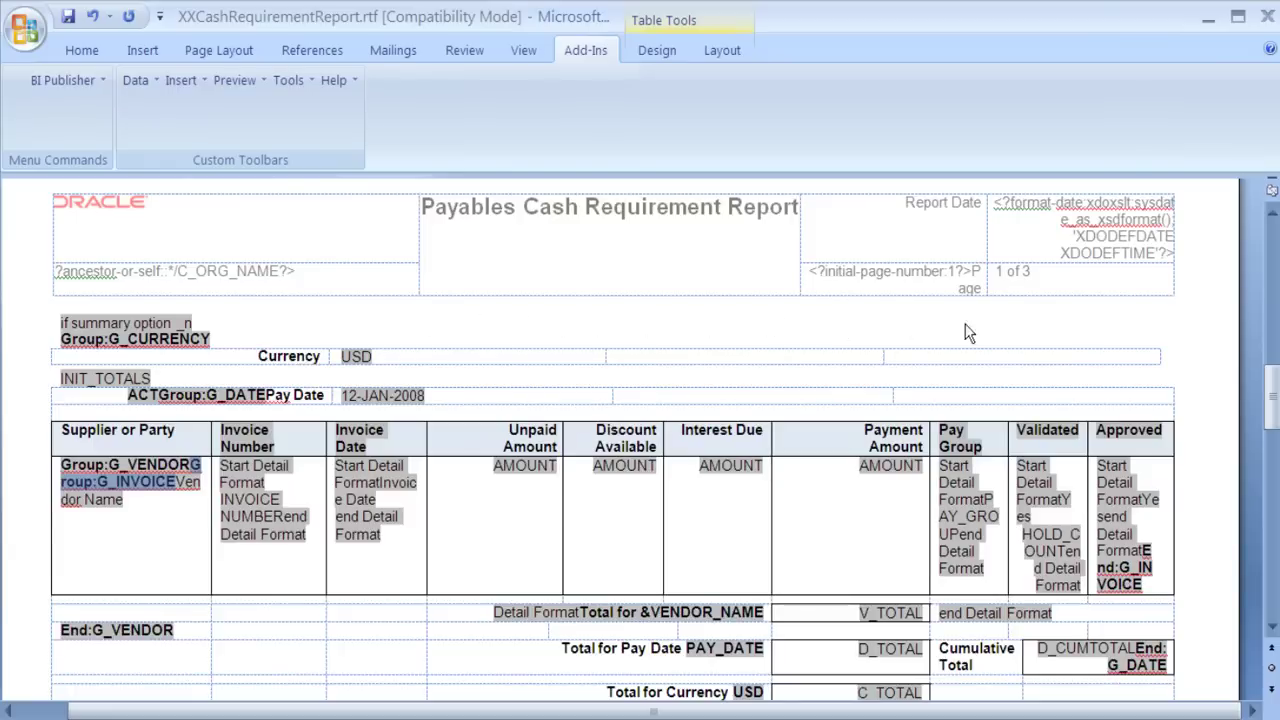
click(1274, 258)
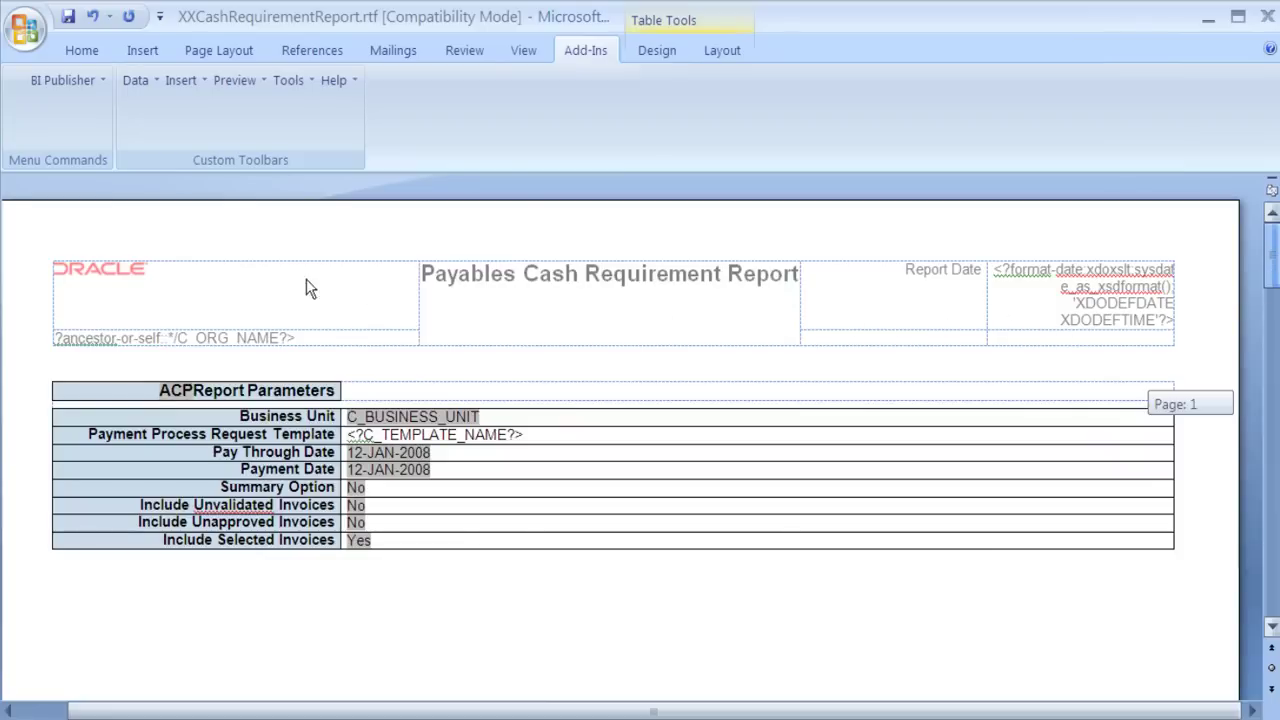
Delete the Oracle logo in the report header and insert mycompany_logo.gif in its place
double_click(174, 278)
key(Delete)
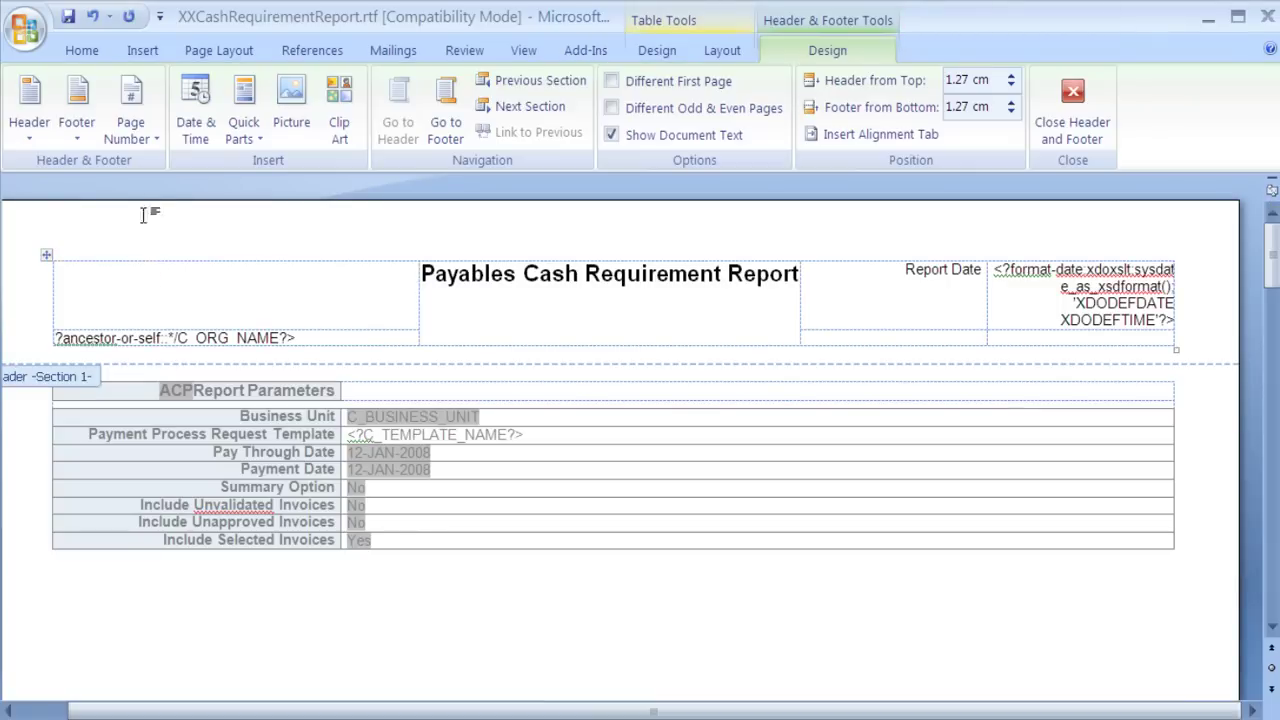
click(142, 50)
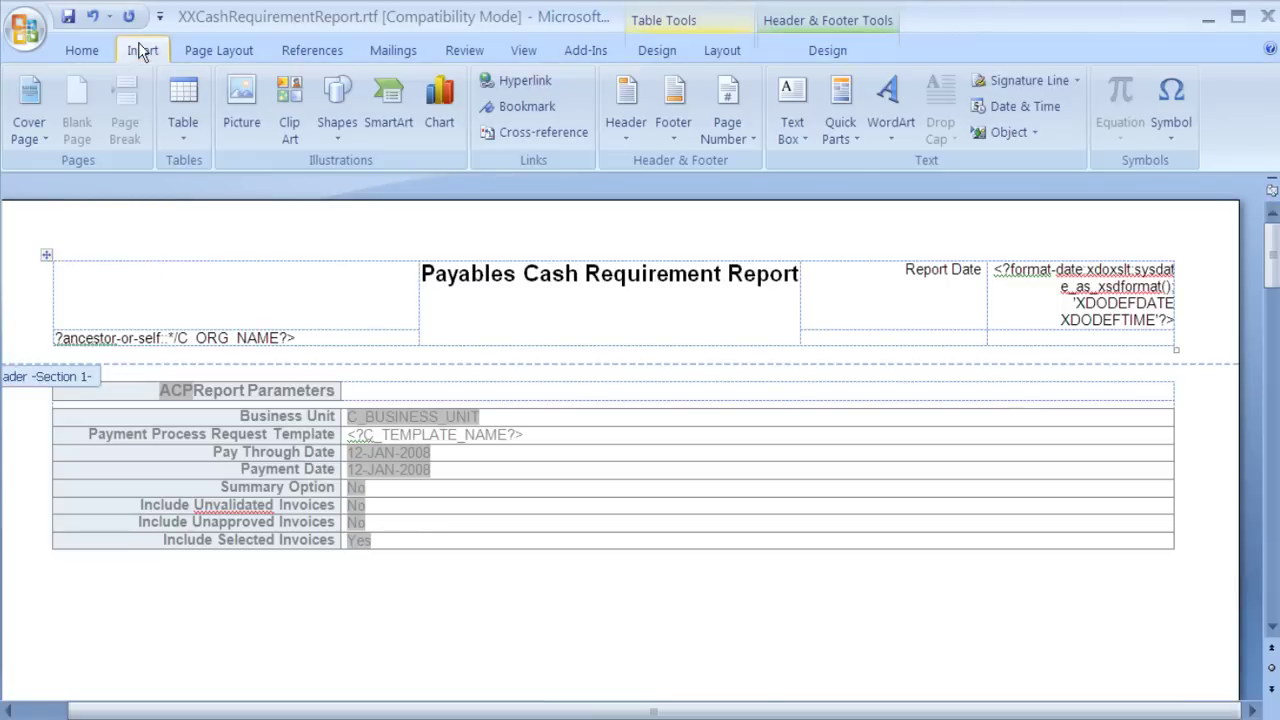
click(242, 118)
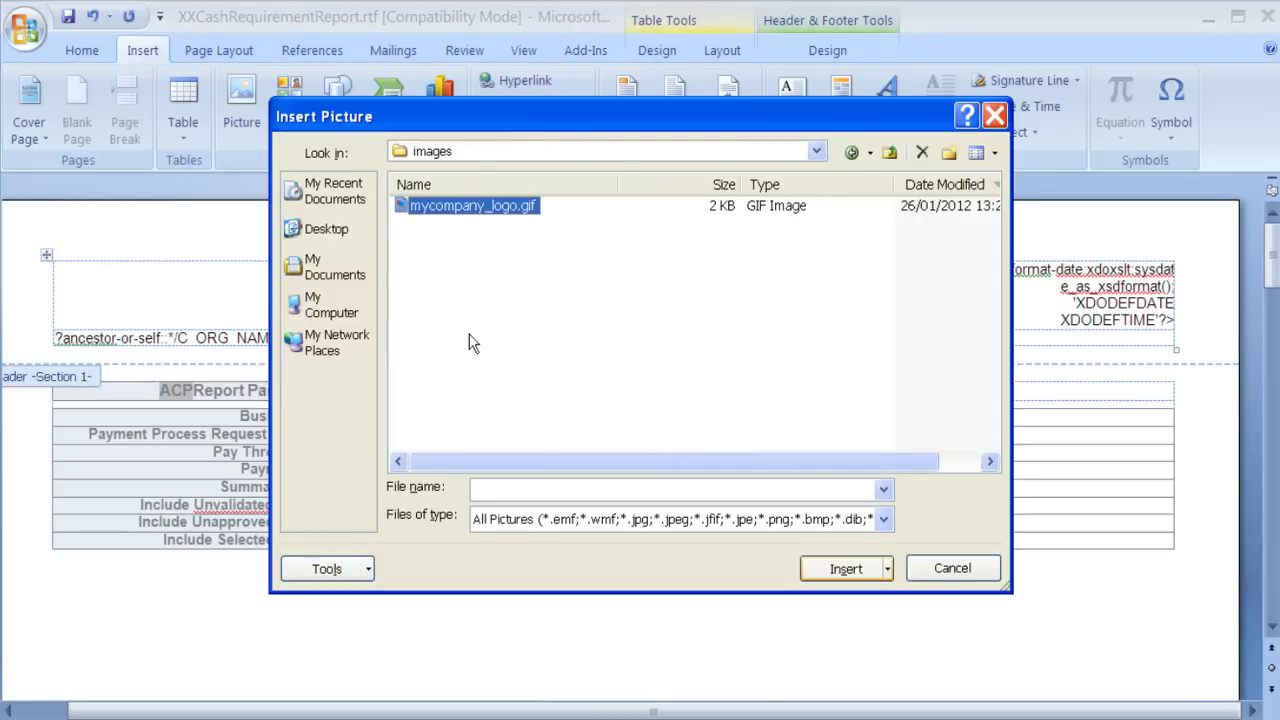
click(848, 567)
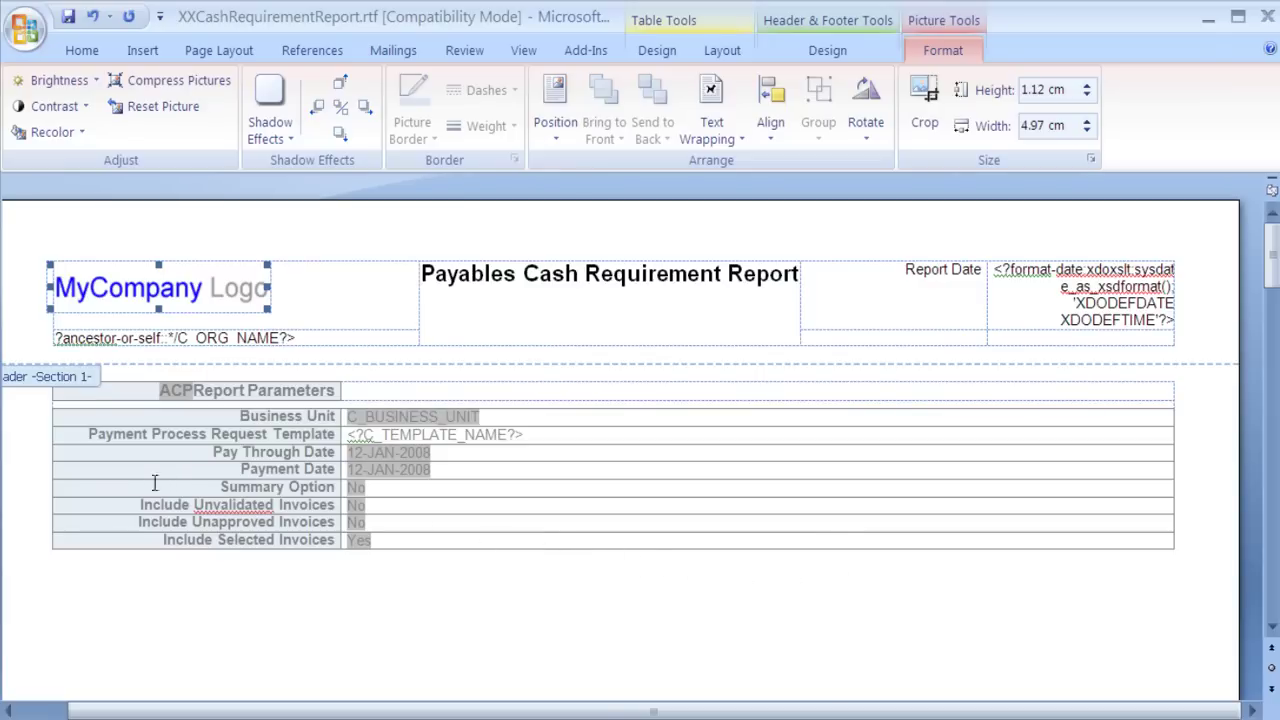
click(90, 437)
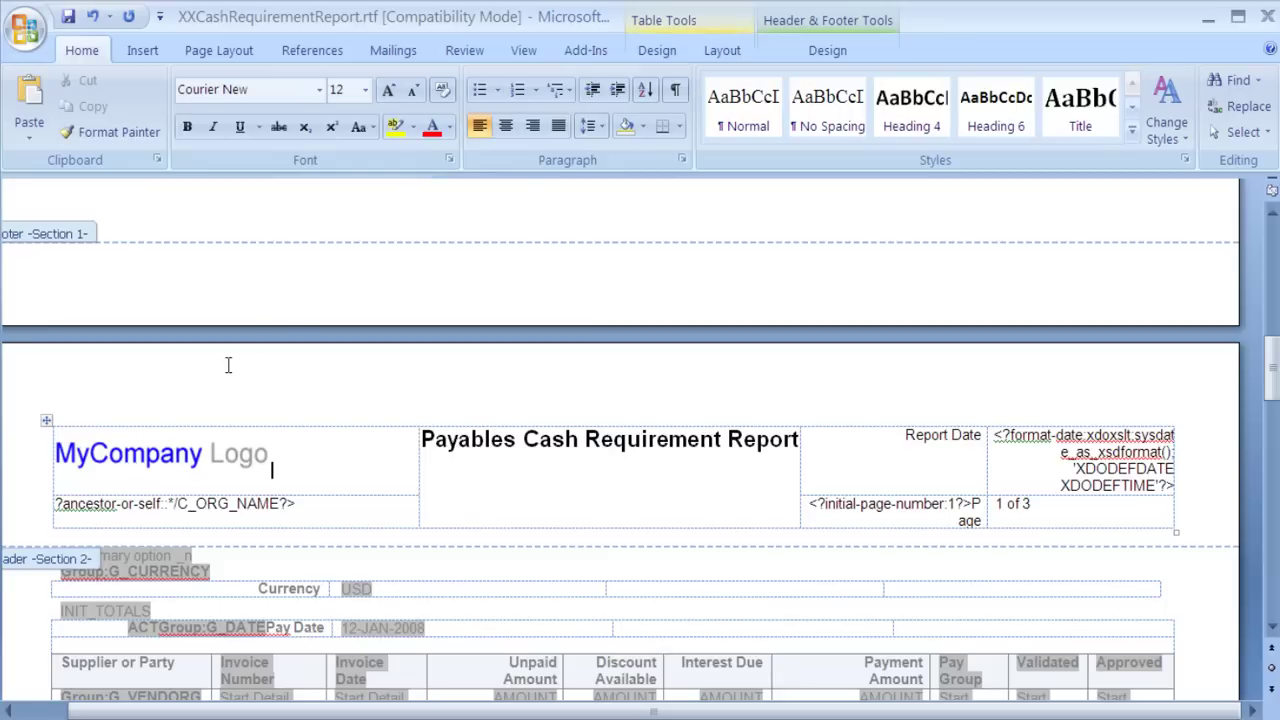
Generate a BI Publisher PDF preview of the XXCashRequirementReport template
click(580, 50)
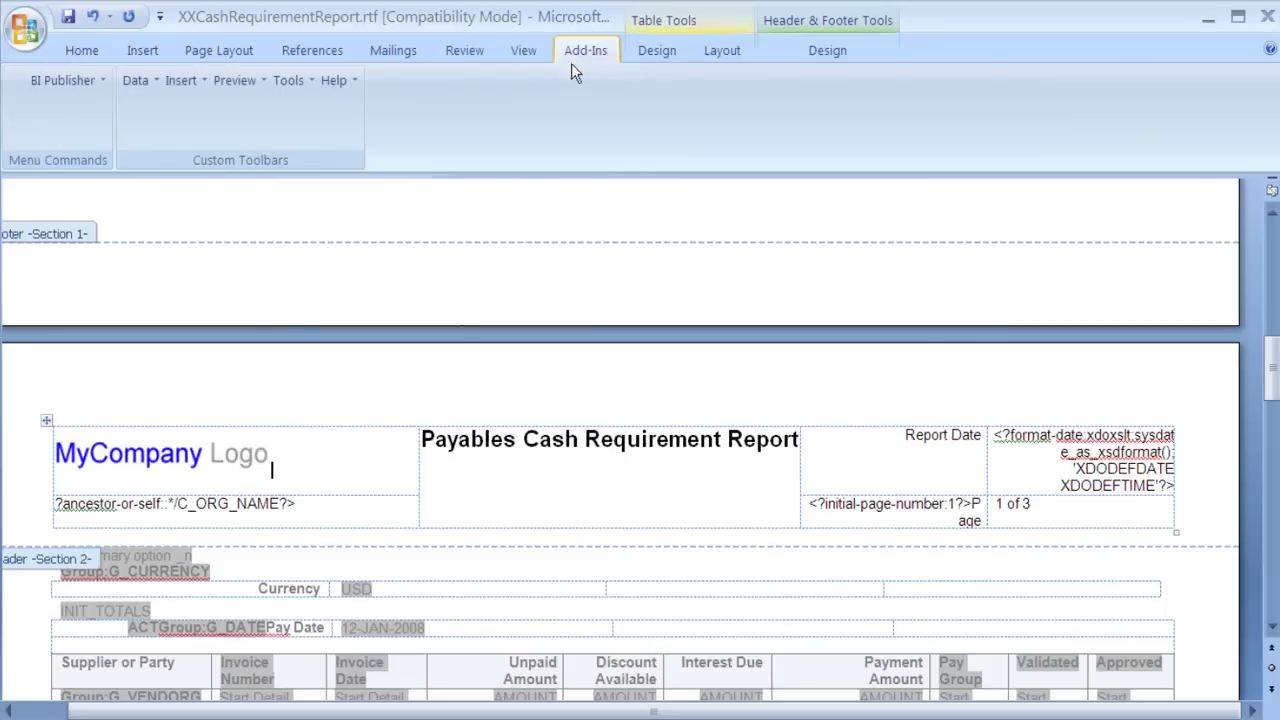
click(78, 78)
mouse_move(104, 350)
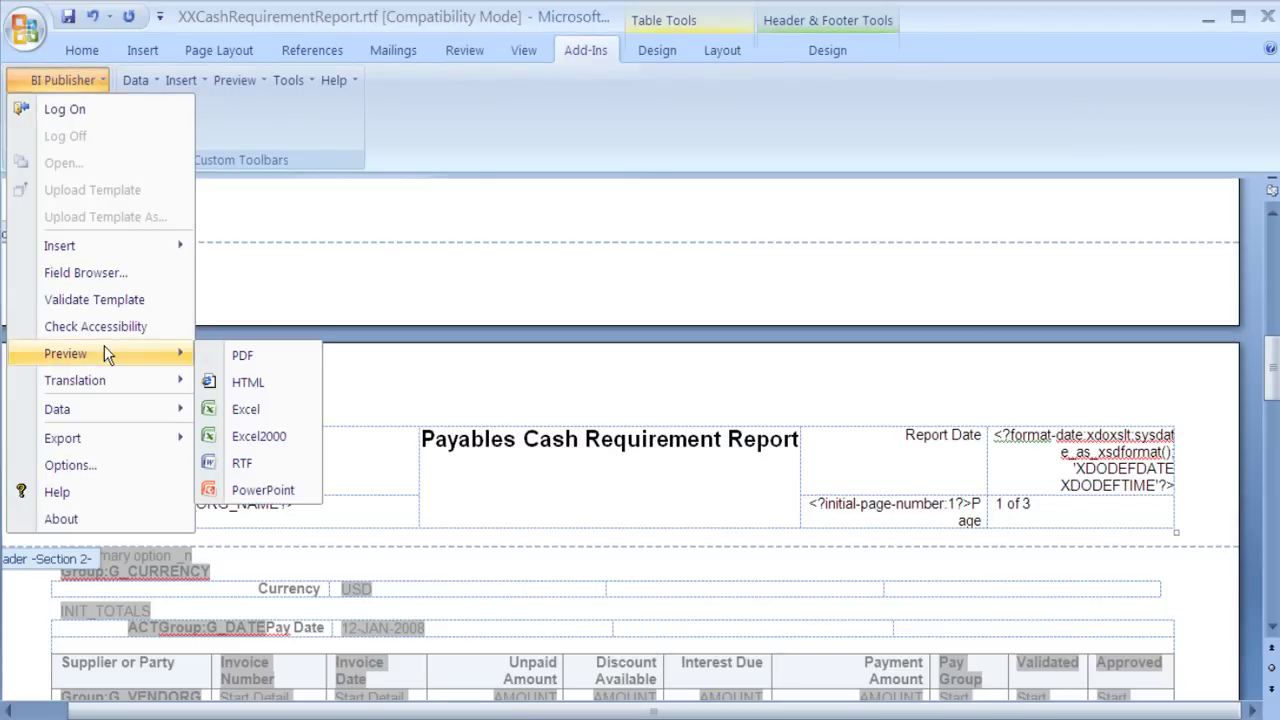
click(250, 356)
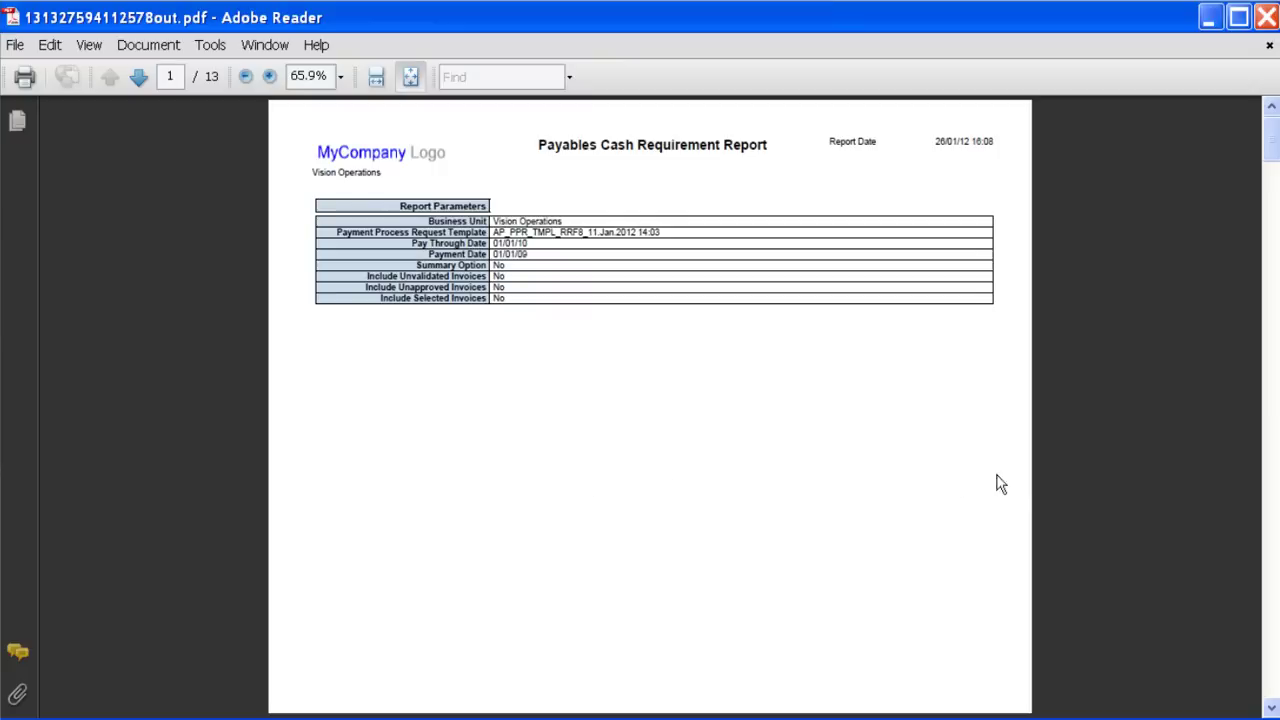
Check page 2 of the PDF, then generate an Excel preview of the Cash Requirement template from Word
click(1265, 465)
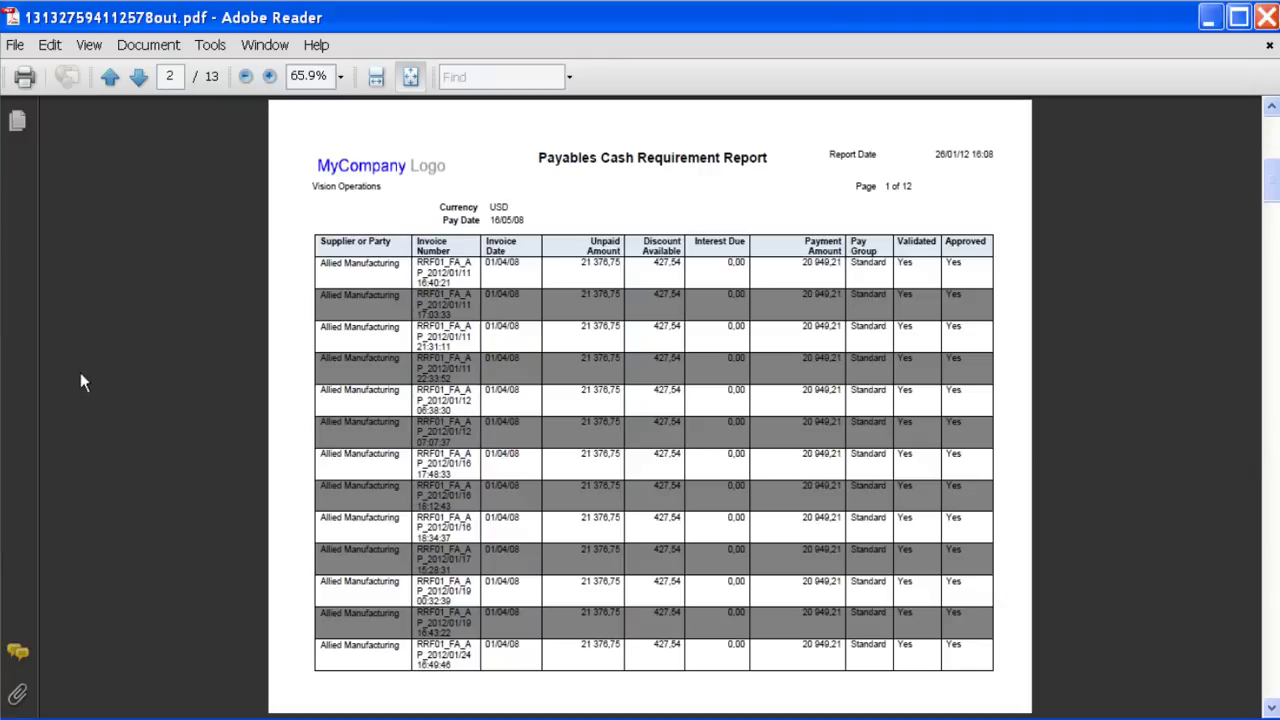
key(alt+Tab)
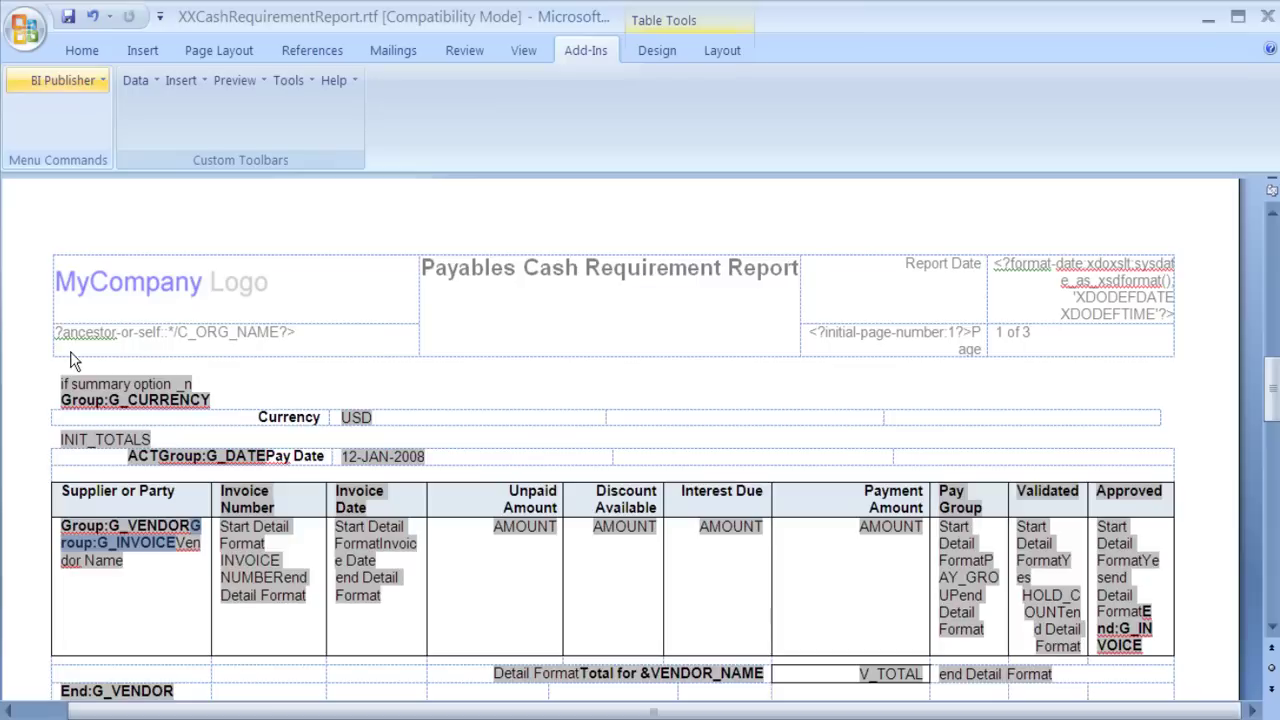
click(50, 80)
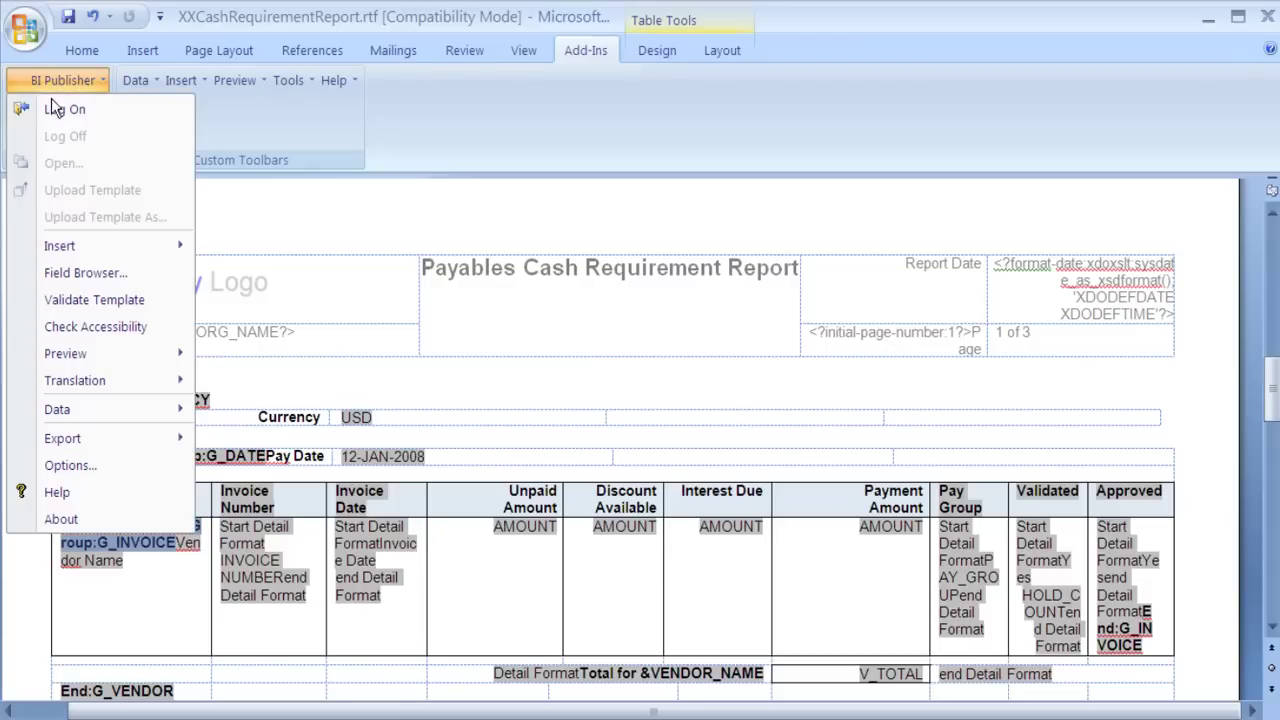
mouse_move(101, 350)
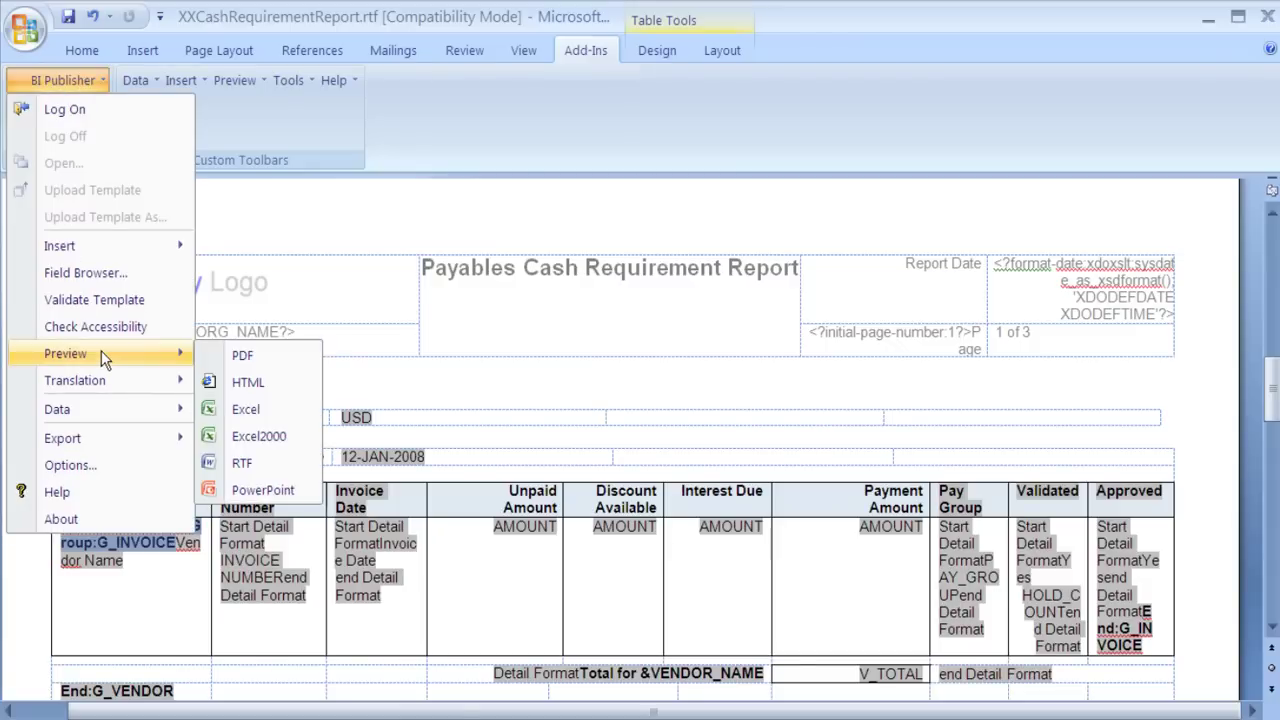
click(265, 409)
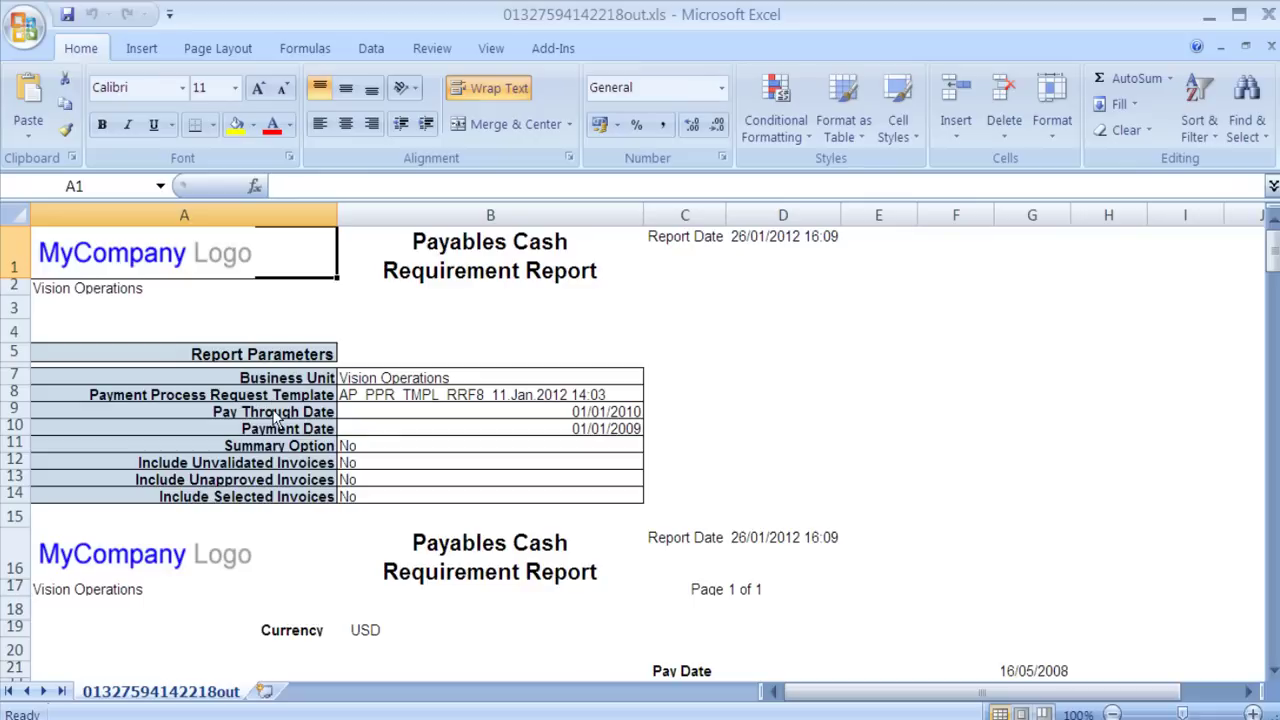